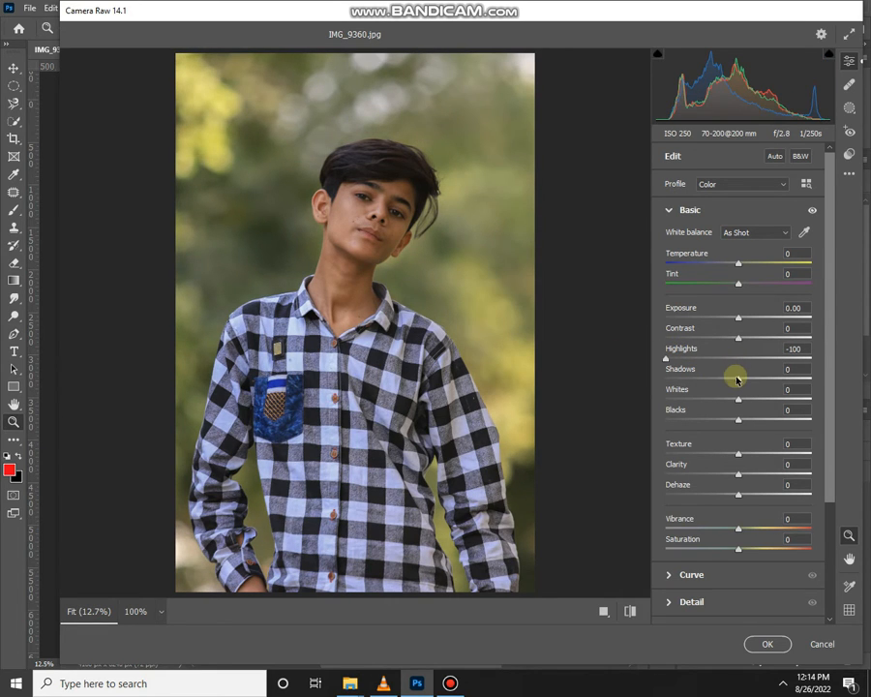
# - Set Shadows to +8, Whites to -10, Blacks to +9 and Contrast to +7 in the basic adjustments
pyautogui.moveTo(737, 380); pyautogui.dragTo(745, 418)
pyautogui.moveTo(738, 340); pyautogui.dragTo(743, 340)
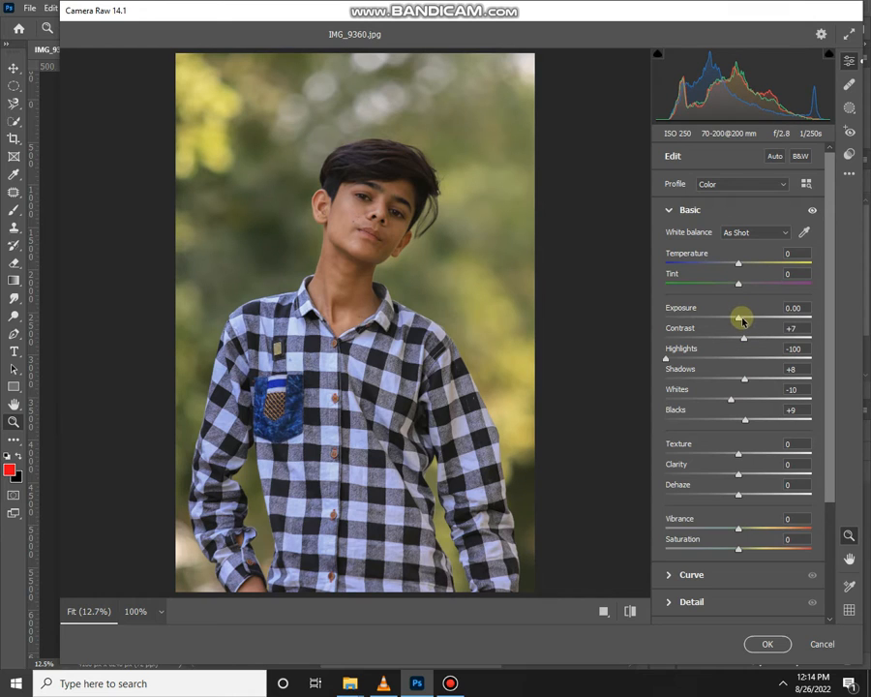
pyautogui.click(693, 211)
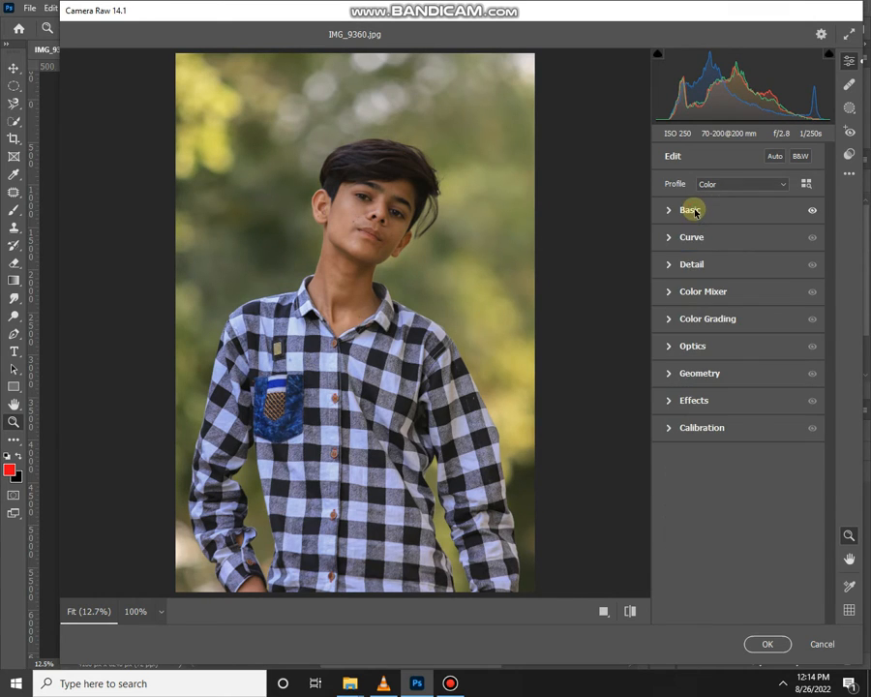
# - Shift the color mixer's hue for Yellows to -91 and for Greens to -100
pyautogui.click(692, 291)
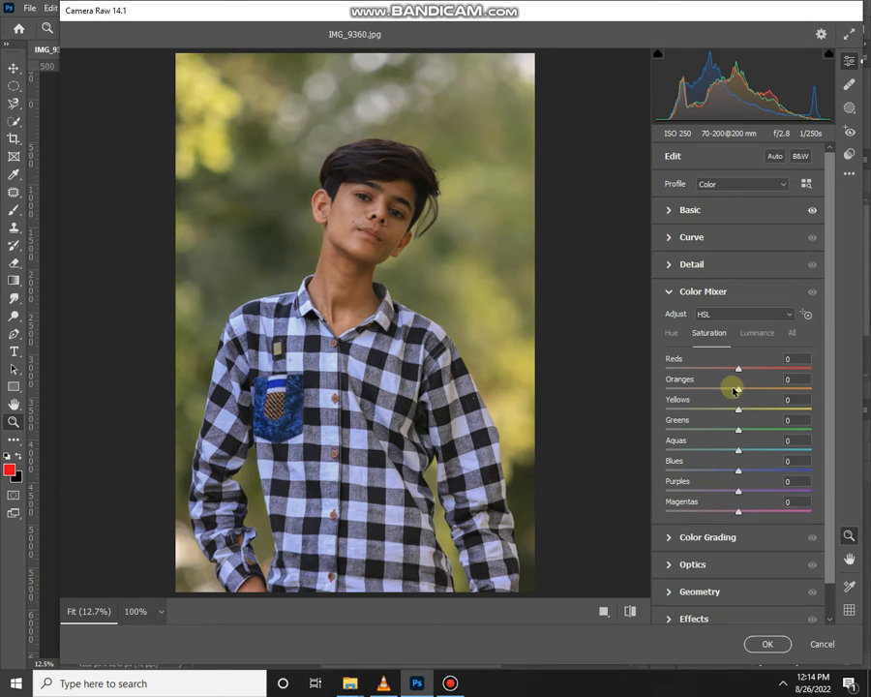
pyautogui.moveTo(736, 408)
pyautogui.mouseDown()
pyautogui.moveTo(673, 401)
pyautogui.moveTo(758, 405)
pyautogui.moveTo(744, 408)
pyautogui.mouseUp()
pyautogui.doubleClick(744, 409)
pyautogui.click(671, 332)
pyautogui.moveTo(737, 408); pyautogui.dragTo(675, 407)
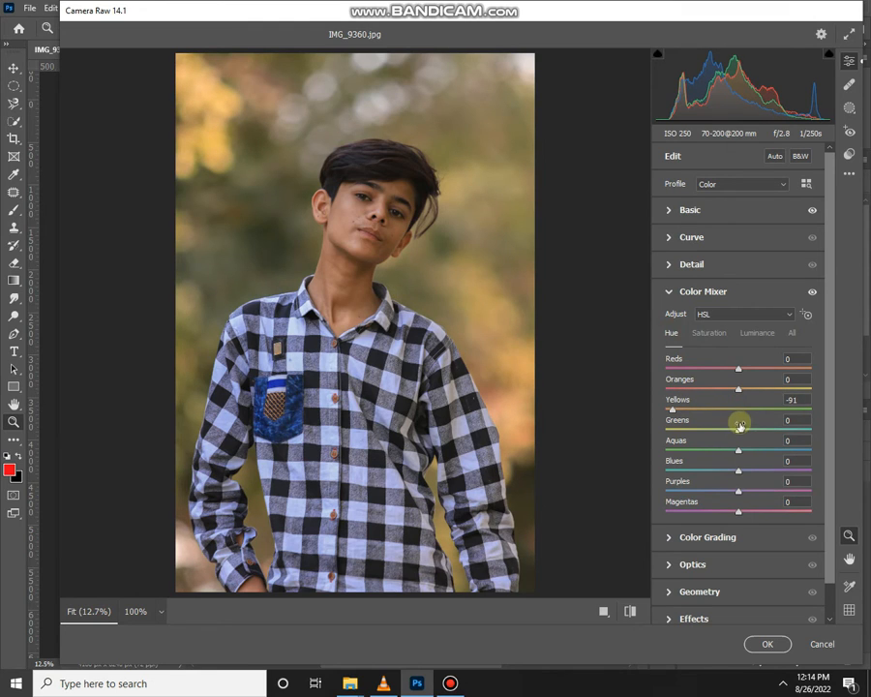
pyautogui.moveTo(740, 428); pyautogui.dragTo(657, 426)
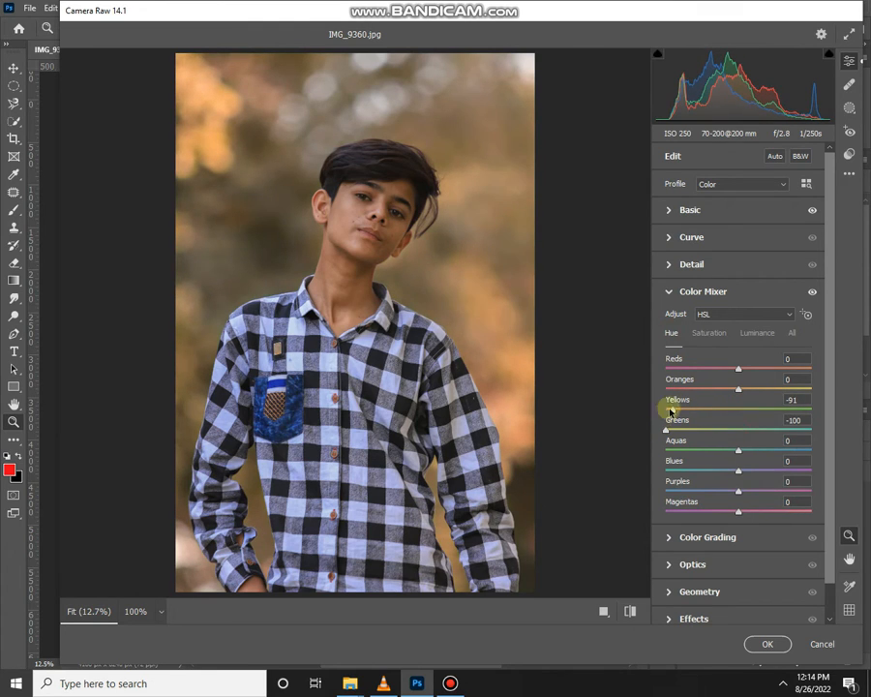
# - Lower the Oranges saturation to -11 and raise the Oranges luminance in the color mixer
pyautogui.click(713, 332)
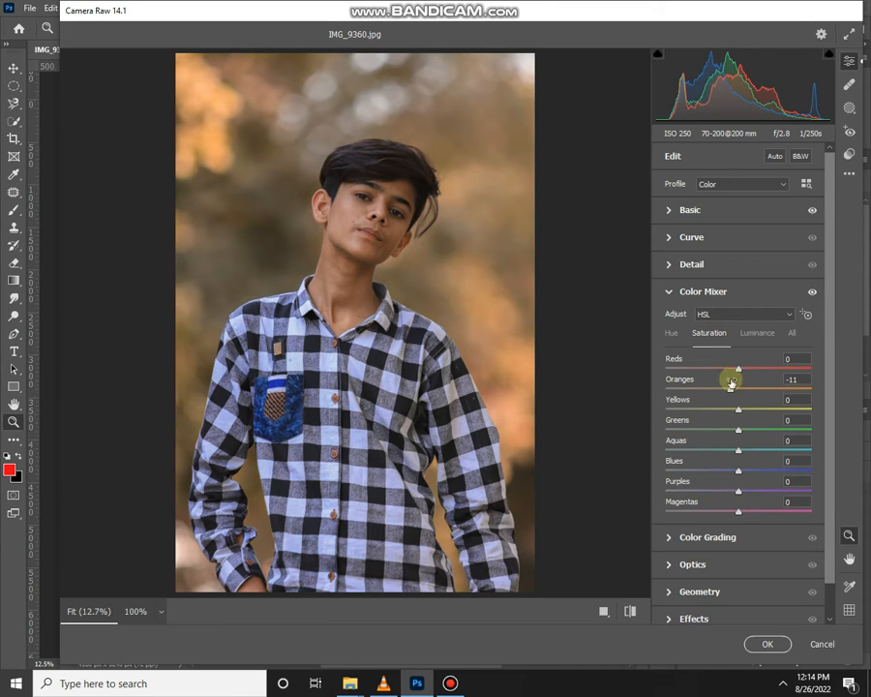
pyautogui.click(746, 332)
pyautogui.moveTo(739, 389); pyautogui.dragTo(753, 391)
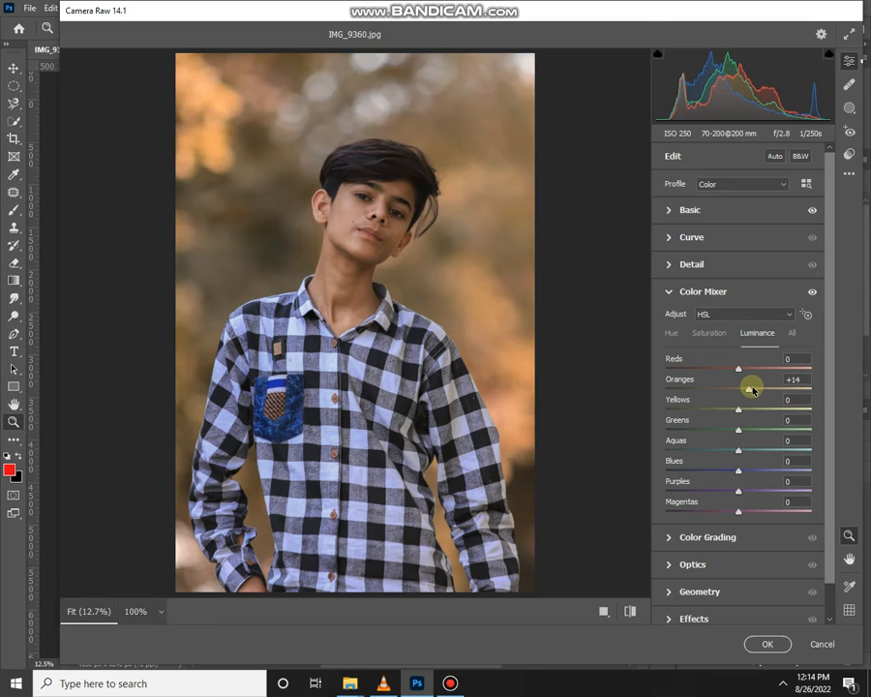
pyautogui.moveTo(753, 389)
pyautogui.mouseDown()
pyautogui.moveTo(817, 394)
pyautogui.moveTo(762, 391)
pyautogui.mouseUp()
# - Set the color mixer saturation to Reds +10, Yellows +28, Greens +24, Blues +33, Aquas -100 and Purples -10
pyautogui.click(717, 334)
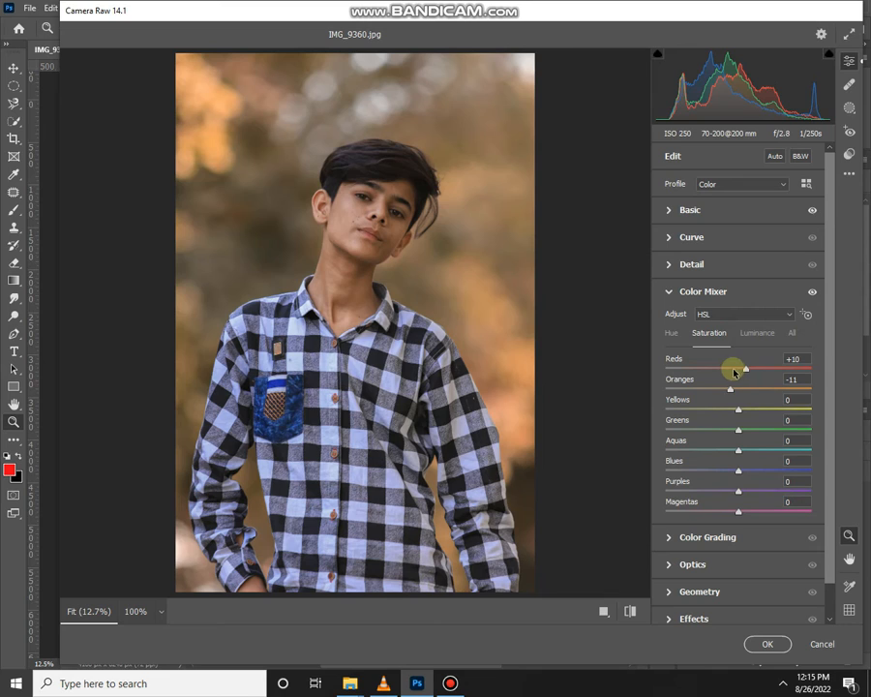
pyautogui.moveTo(741, 411); pyautogui.dragTo(761, 411)
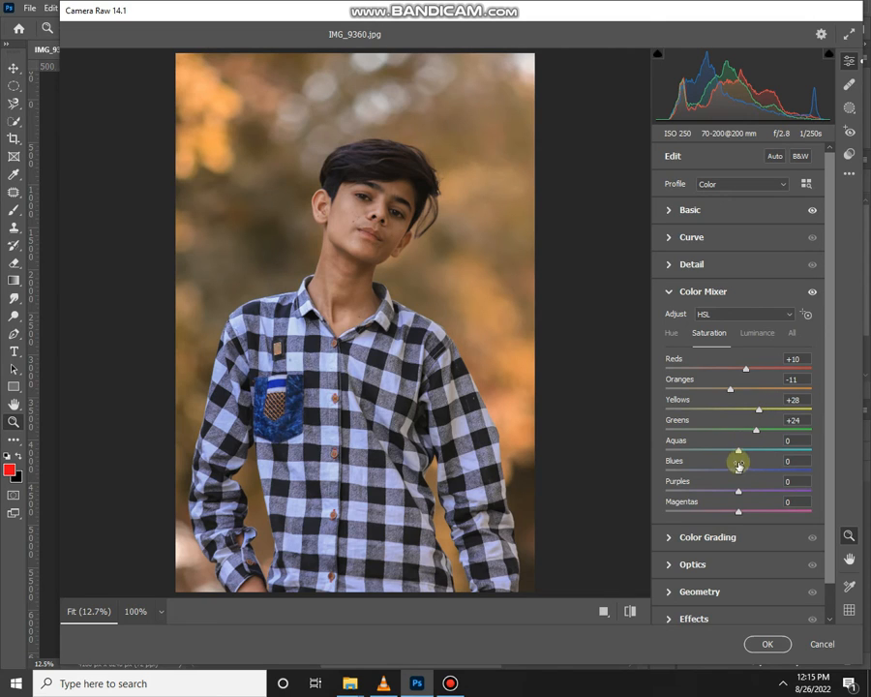
pyautogui.moveTo(738, 473); pyautogui.dragTo(754, 471)
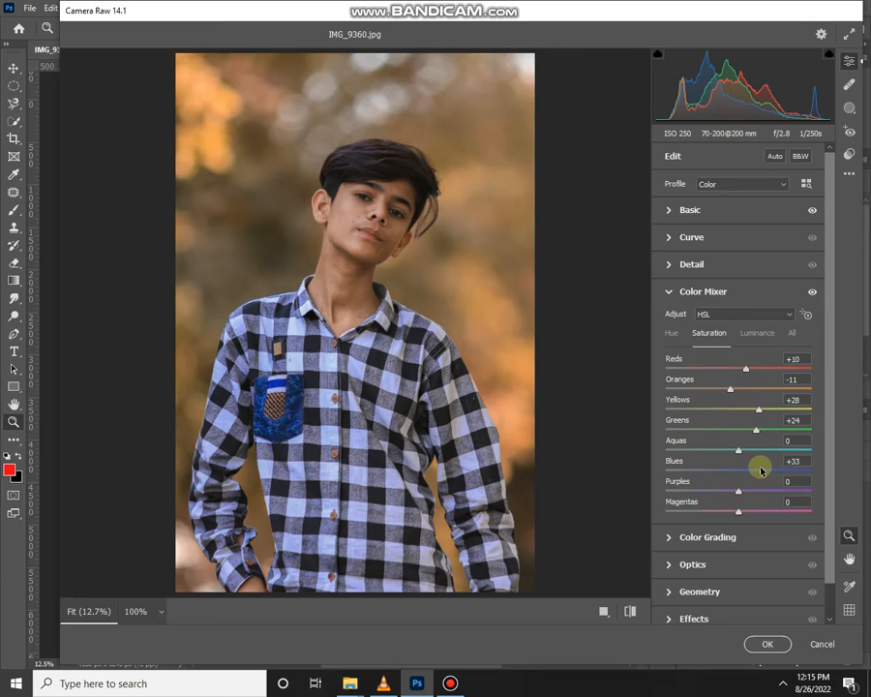
pyautogui.moveTo(739, 451); pyautogui.dragTo(641, 459)
pyautogui.moveTo(740, 491)
pyautogui.mouseDown()
pyautogui.moveTo(793, 493)
pyautogui.moveTo(617, 492)
pyautogui.moveTo(738, 494)
pyautogui.mouseUp()
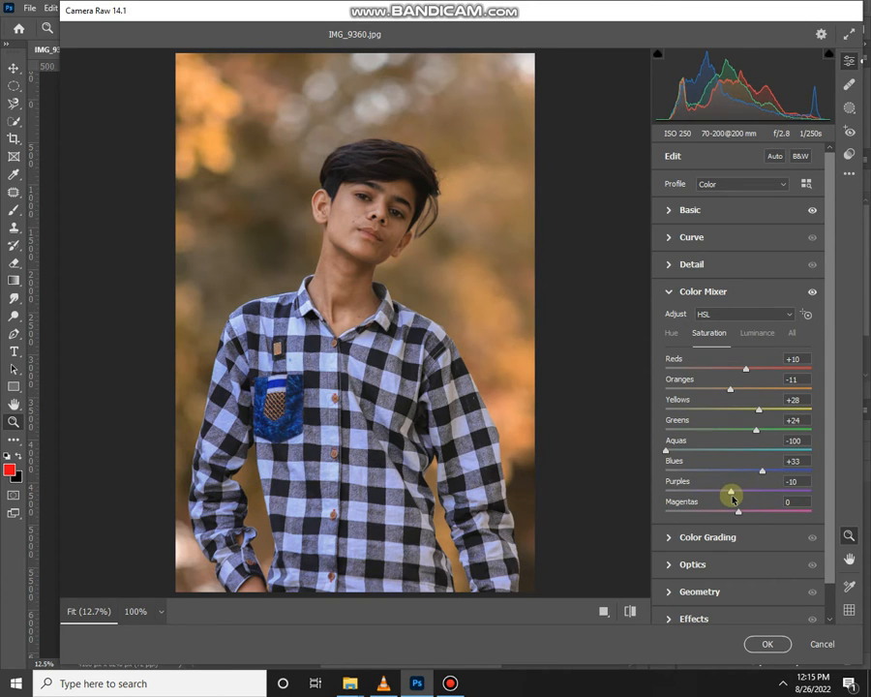
pyautogui.click(337, 446)
pyautogui.click(363, 361)
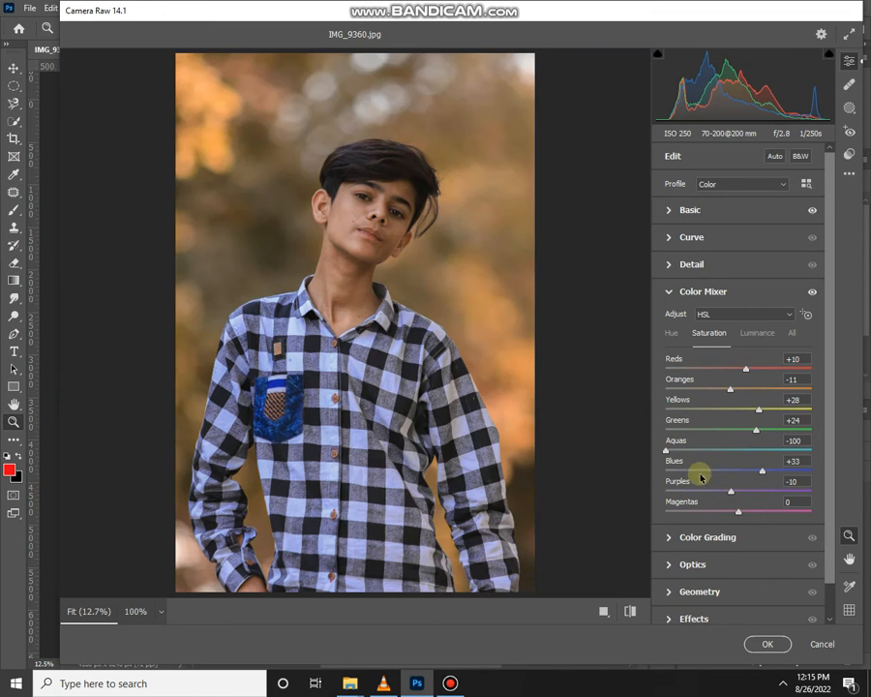
# - Set Purples saturation to -100, reset Blues saturation to 0 and apply the Camera Raw adjustments
pyautogui.moveTo(730, 494); pyautogui.dragTo(615, 480)
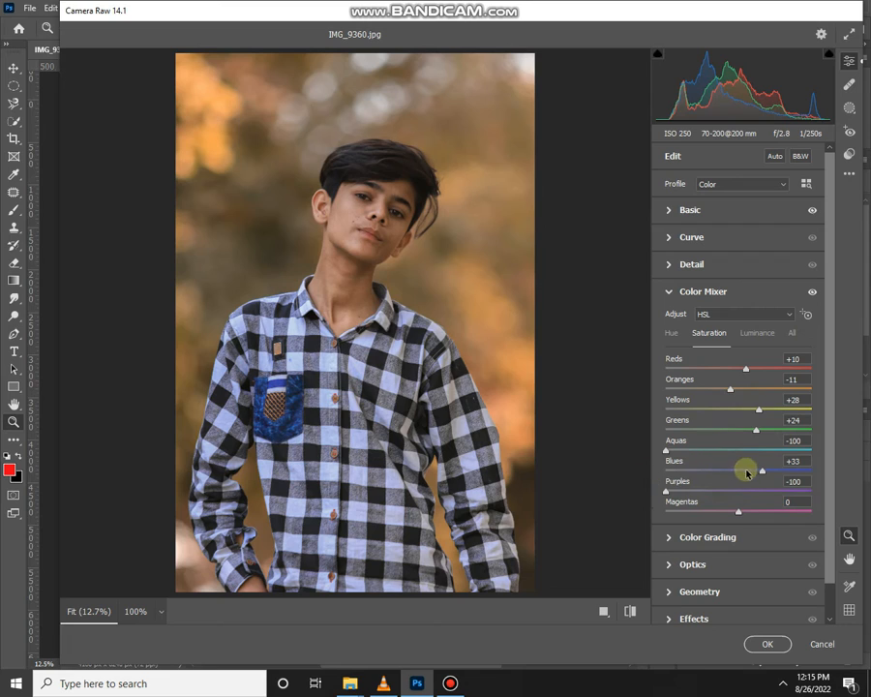
pyautogui.moveTo(760, 470); pyautogui.dragTo(755, 471)
pyautogui.moveTo(641, 470); pyautogui.dragTo(627, 472)
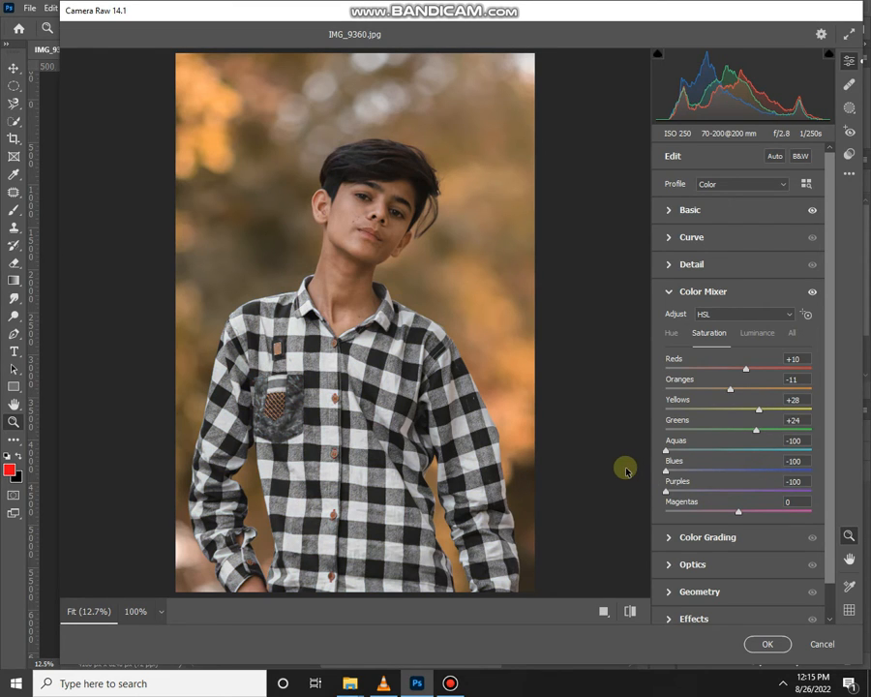
pyautogui.moveTo(627, 471); pyautogui.dragTo(770, 481)
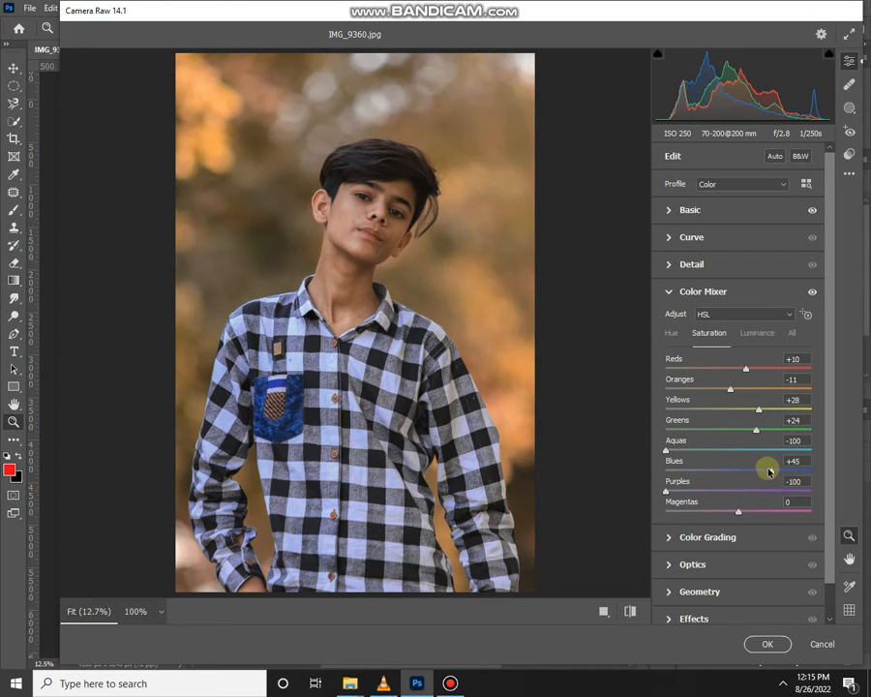
pyautogui.doubleClick(775, 472)
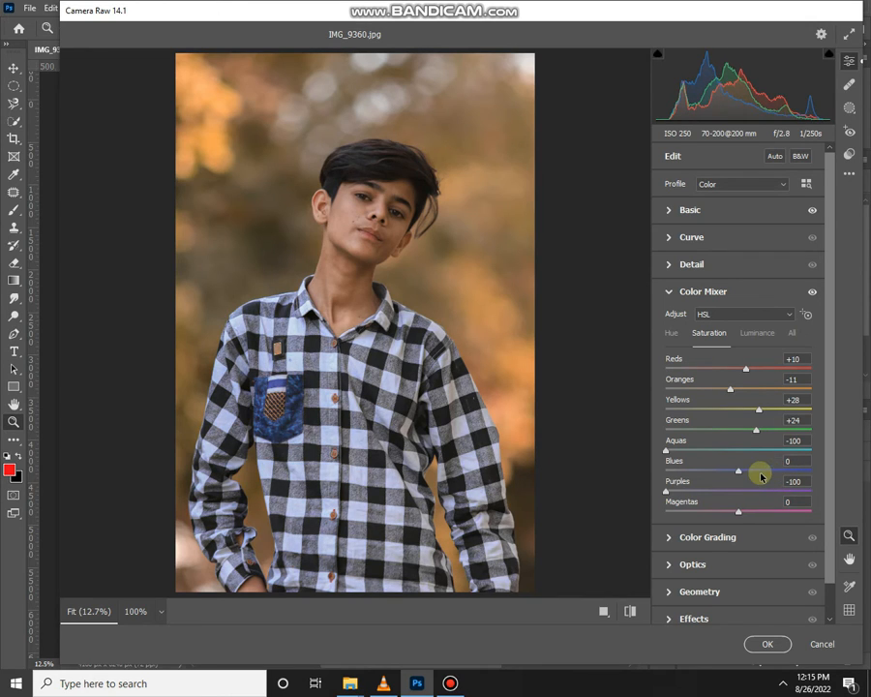
pyautogui.click(783, 646)
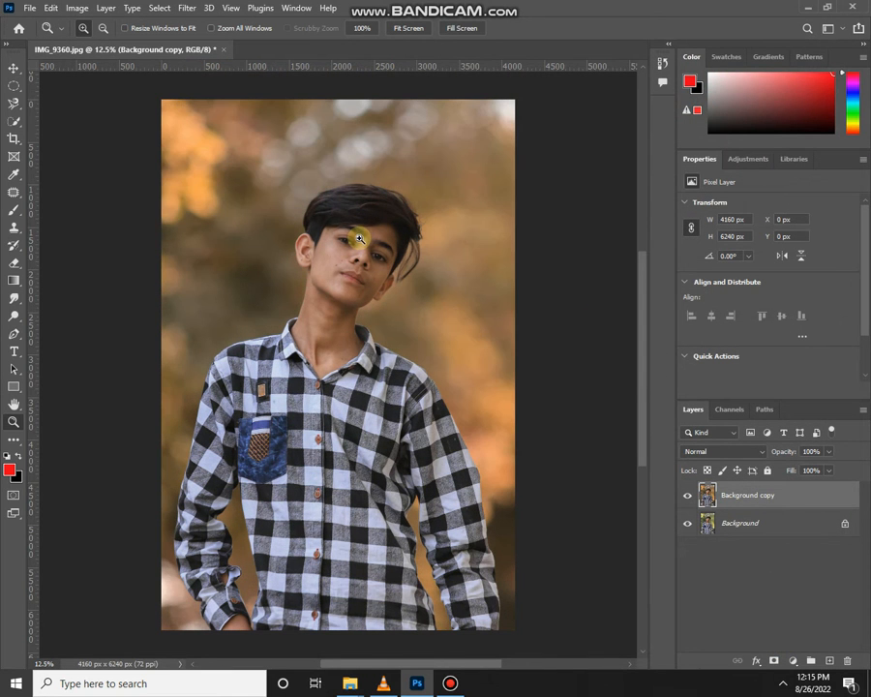
# - Duplicate the Background copy layer for retouching the face
pyautogui.click(360, 241)
pyautogui.click(359, 241)
pyautogui.click(359, 241)
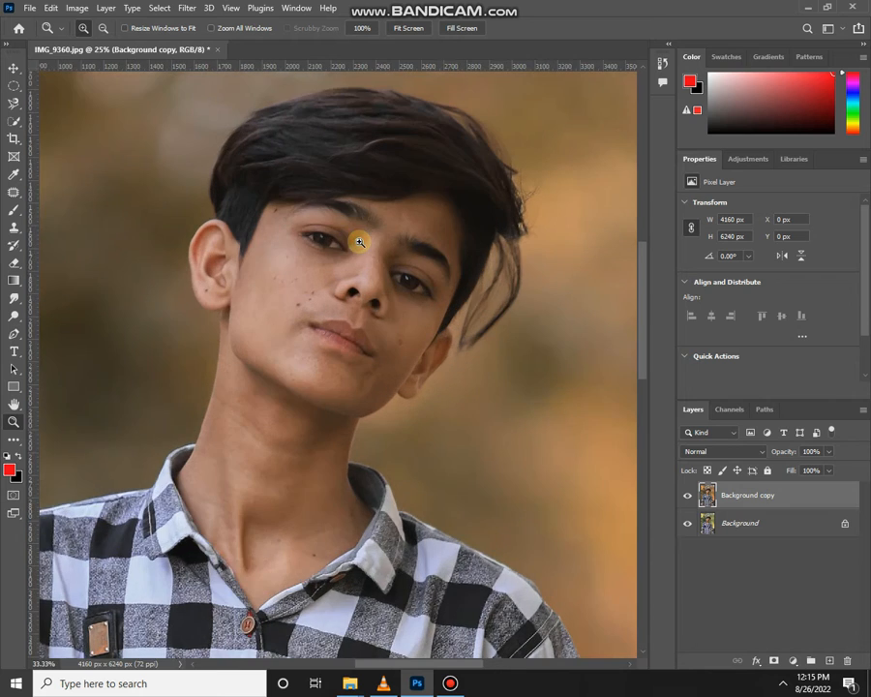
pyautogui.click(359, 241)
pyautogui.click(359, 242)
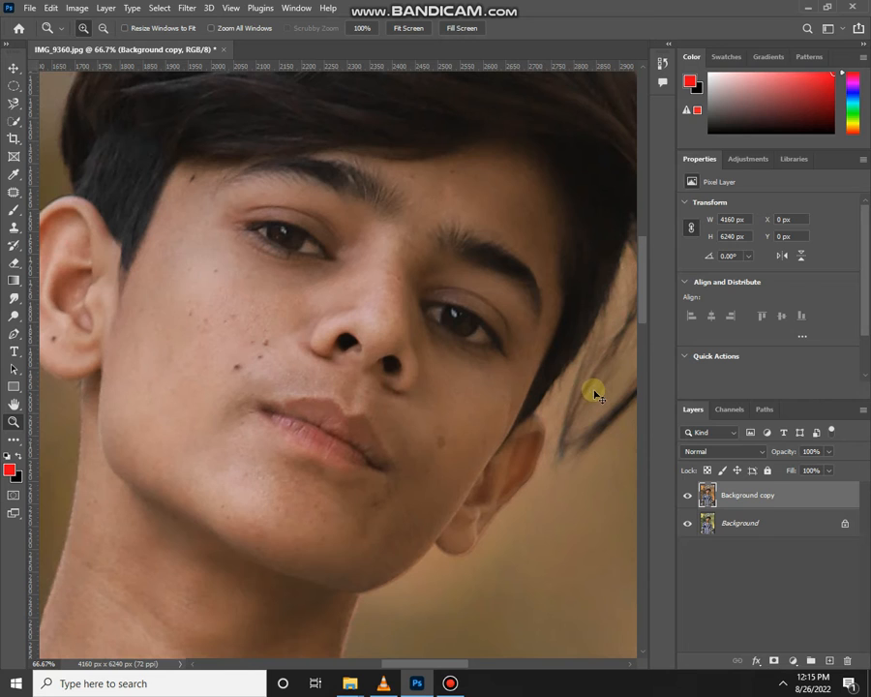
pyautogui.hotkey('ctrl', 'j')
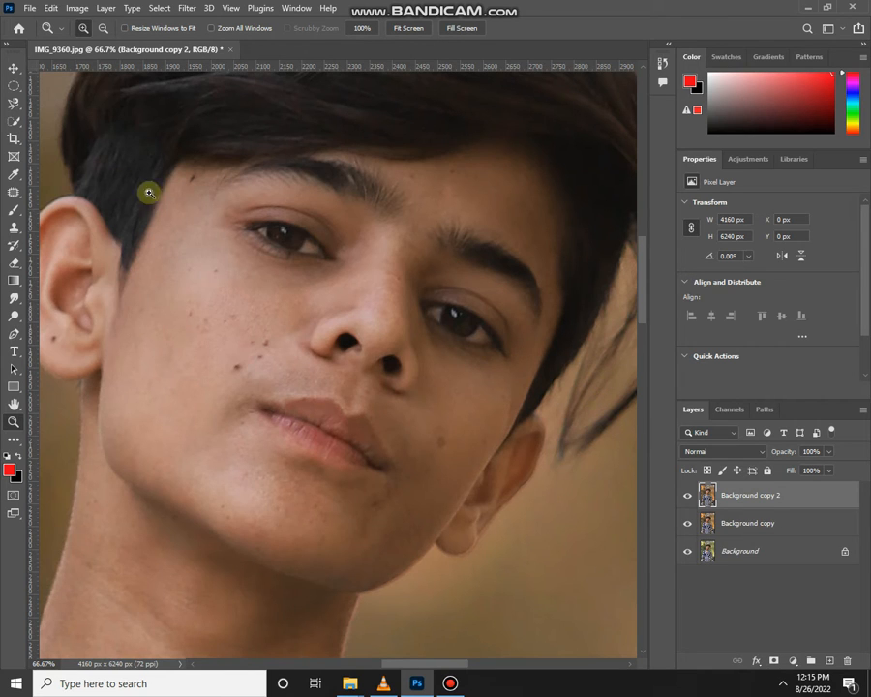
# - Remove the moles and blemishes from the forehead, cheeks and ear with the Spot Healing Brush at size 45
pyautogui.click(14, 192)
pyautogui.click(55, 194)
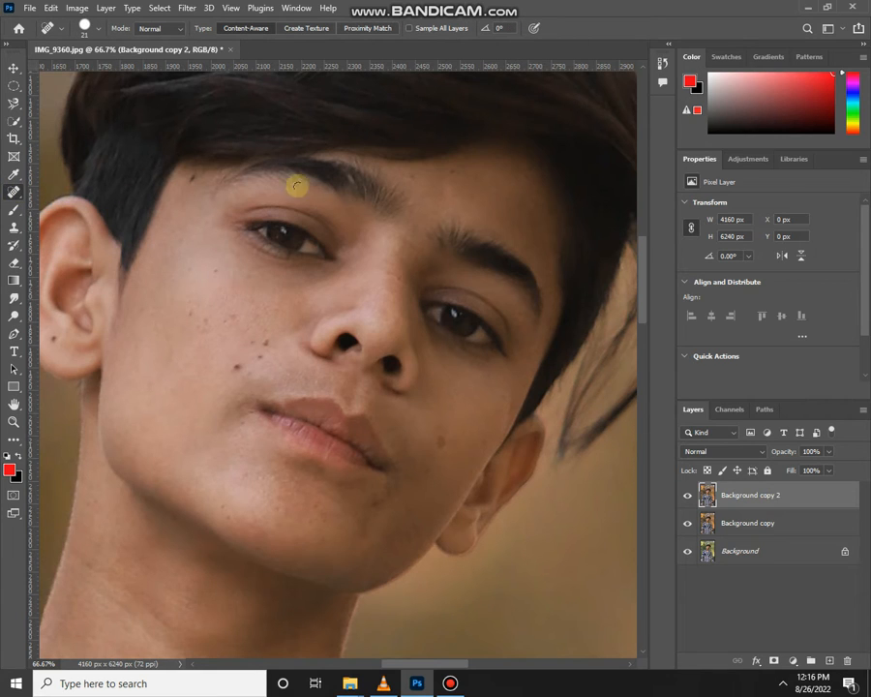
pyautogui.keyDown('alt'); pyautogui.rightClick(412, 175); pyautogui.keyUp('alt')
pyautogui.click(411, 176)
pyautogui.click(191, 180)
pyautogui.click(213, 268)
pyautogui.click(261, 356)
pyautogui.click(237, 367)
pyautogui.click(254, 344)
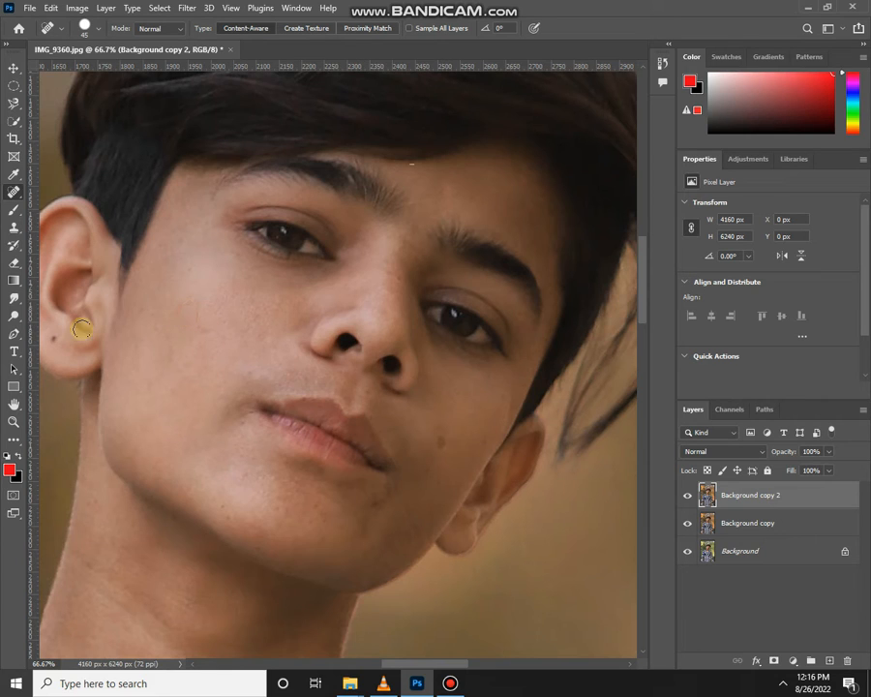
pyautogui.click(53, 336)
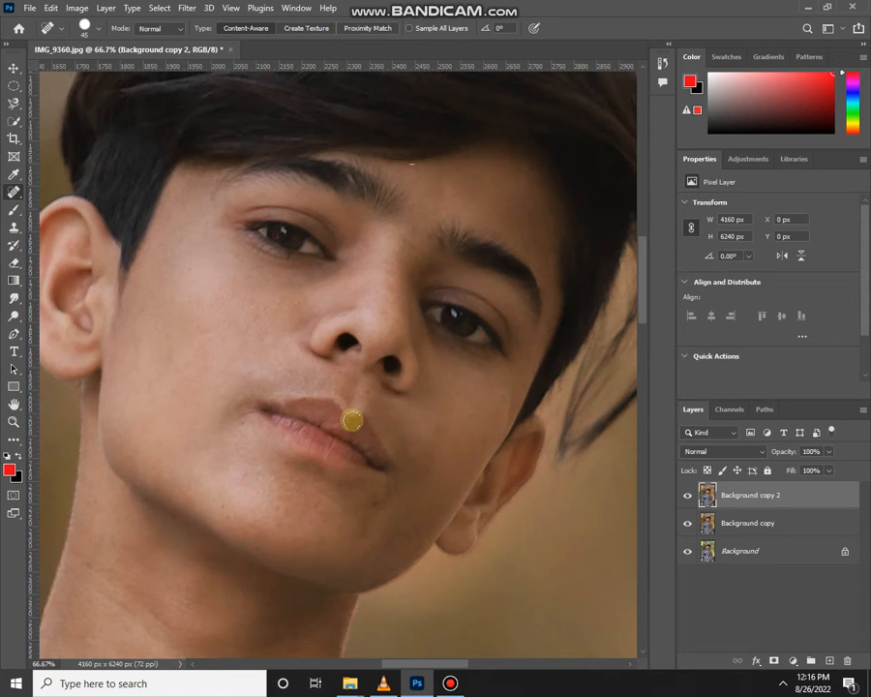
pyautogui.moveTo(341, 459); pyautogui.dragTo(428, 296)
pyautogui.moveTo(431, 381); pyautogui.dragTo(360, 506)
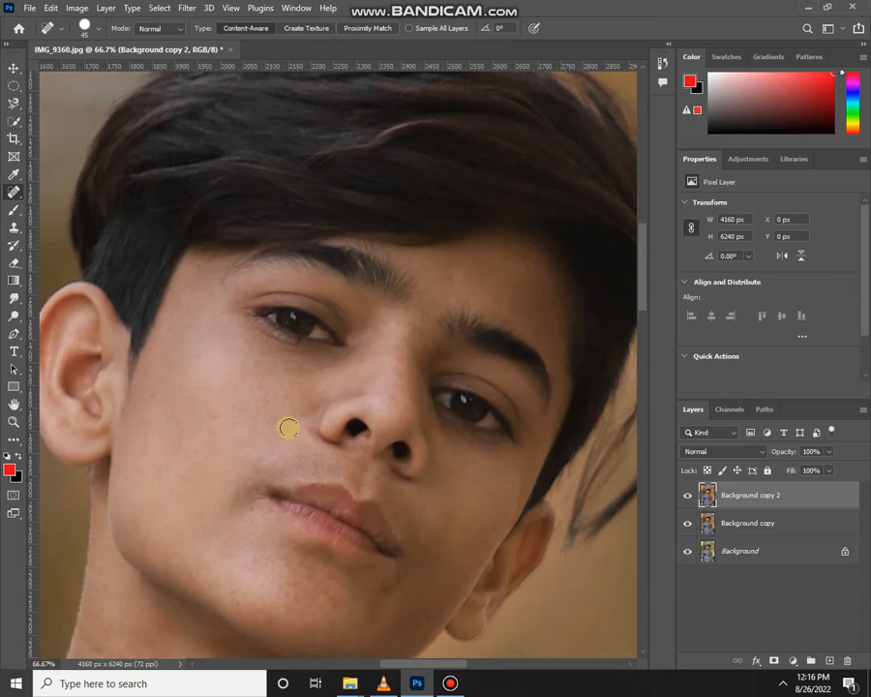
# - Smooth the skin on the forehead and along the nose with the Mixer Brush
pyautogui.scroll(1, 474, 317)
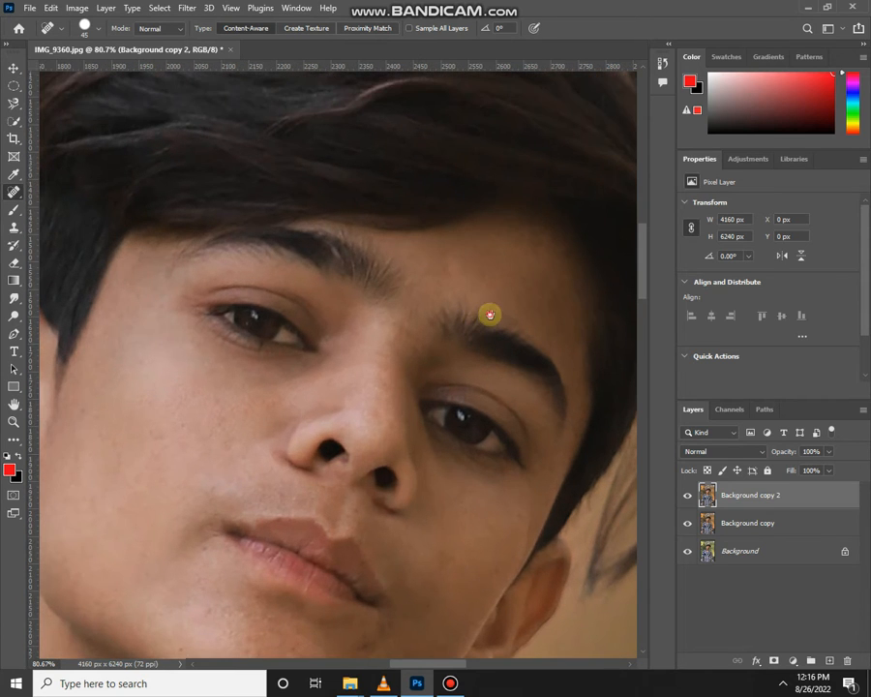
pyautogui.moveTo(490, 315); pyautogui.dragTo(362, 352)
pyautogui.scroll(2, 362, 325)
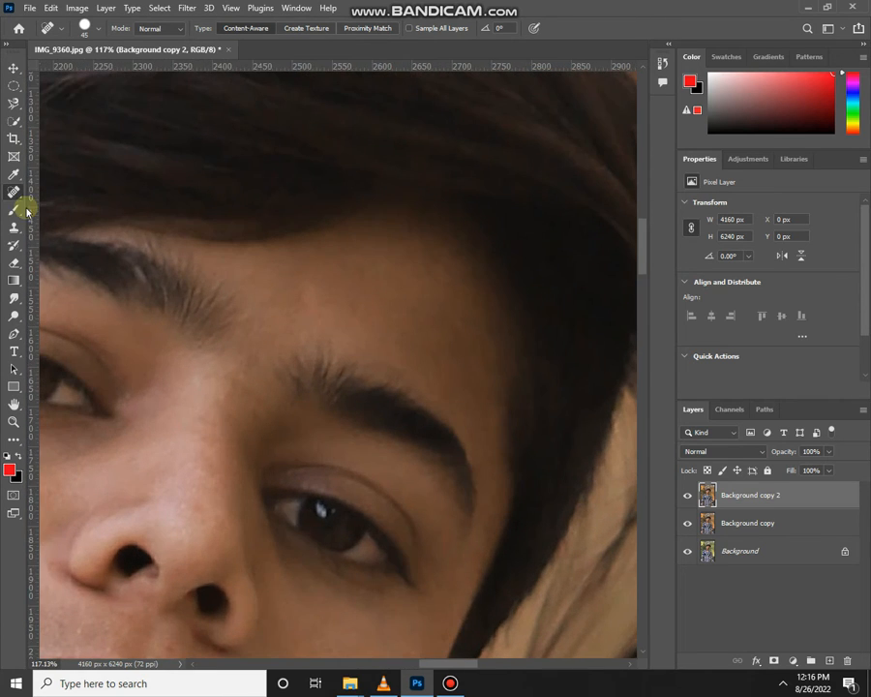
pyautogui.click(14, 211)
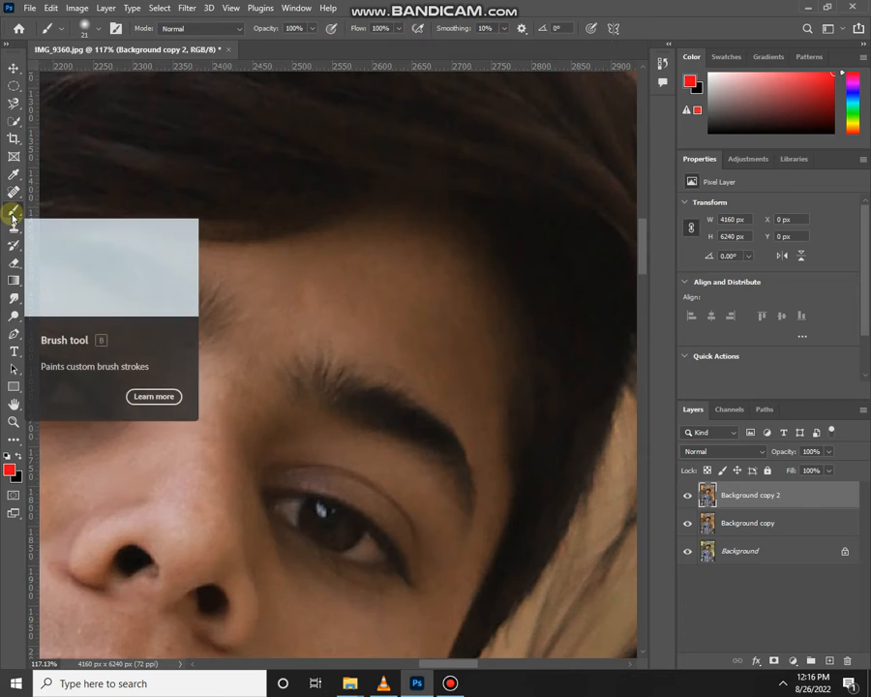
pyautogui.rightClick(12, 216)
pyautogui.click(60, 247)
pyautogui.scroll(1, 414, 260)
pyautogui.scroll(2, 414, 261)
pyautogui.moveTo(414, 260)
pyautogui.mouseDown()
pyautogui.moveTo(377, 261)
pyautogui.moveTo(477, 368)
pyautogui.moveTo(480, 321)
pyautogui.moveTo(477, 357)
pyautogui.moveTo(405, 268)
pyautogui.moveTo(370, 245)
pyautogui.moveTo(362, 262)
pyautogui.moveTo(251, 272)
pyautogui.moveTo(227, 284)
pyautogui.moveTo(471, 374)
pyautogui.mouseUp()
pyautogui.moveTo(208, 462); pyautogui.dragTo(354, 317)
pyautogui.moveTo(354, 316); pyautogui.dragTo(314, 317)
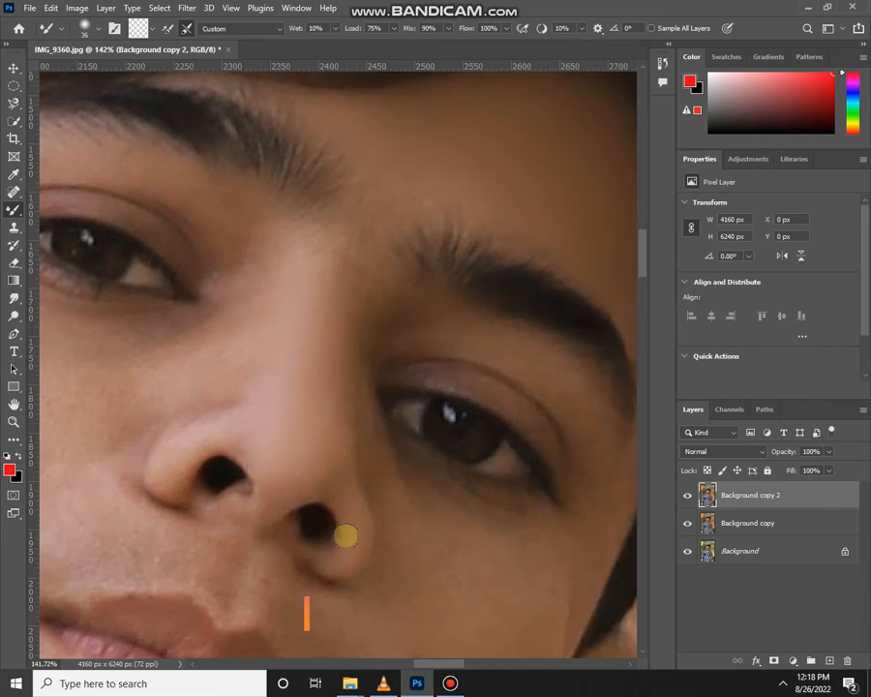
# - Blend the skin below the shadowed eye at brush size 93 and the cheek beside the visible ear at size 218
pyautogui.scroll(-3, 341, 378)
pyautogui.moveTo(457, 424); pyautogui.dragTo(432, 372)
pyautogui.moveTo(409, 501); pyautogui.dragTo(464, 339)
pyautogui.scroll(3, 415, 320)
pyautogui.moveTo(450, 213); pyautogui.dragTo(349, 446)
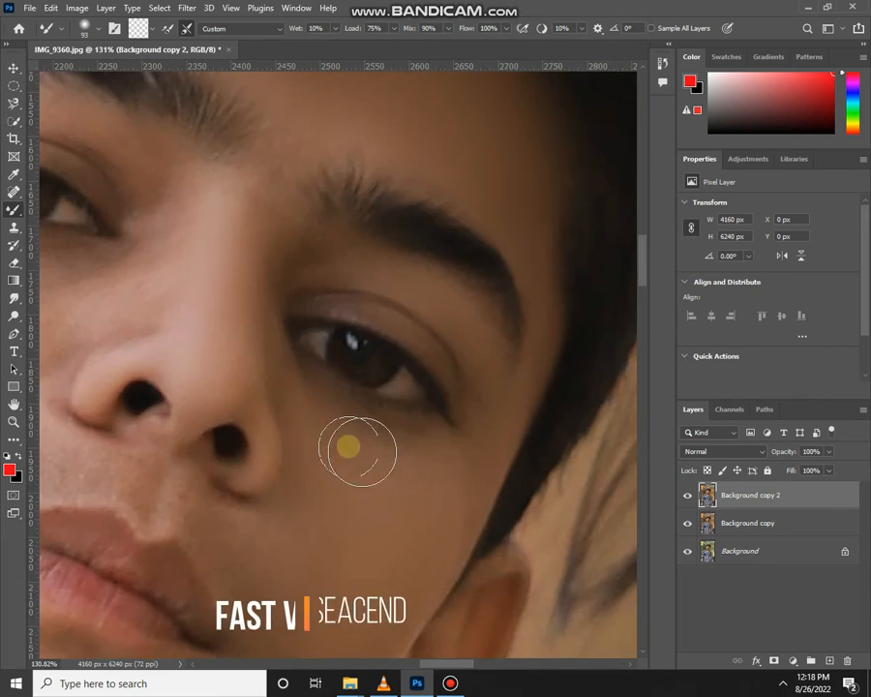
pyautogui.moveTo(247, 268); pyautogui.dragTo(455, 404)
pyautogui.scroll(-4, 315, 426)
pyautogui.moveTo(315, 426); pyautogui.dragTo(465, 397)
pyautogui.moveTo(266, 319); pyautogui.dragTo(260, 377)
pyautogui.scroll(-3, 259, 377)
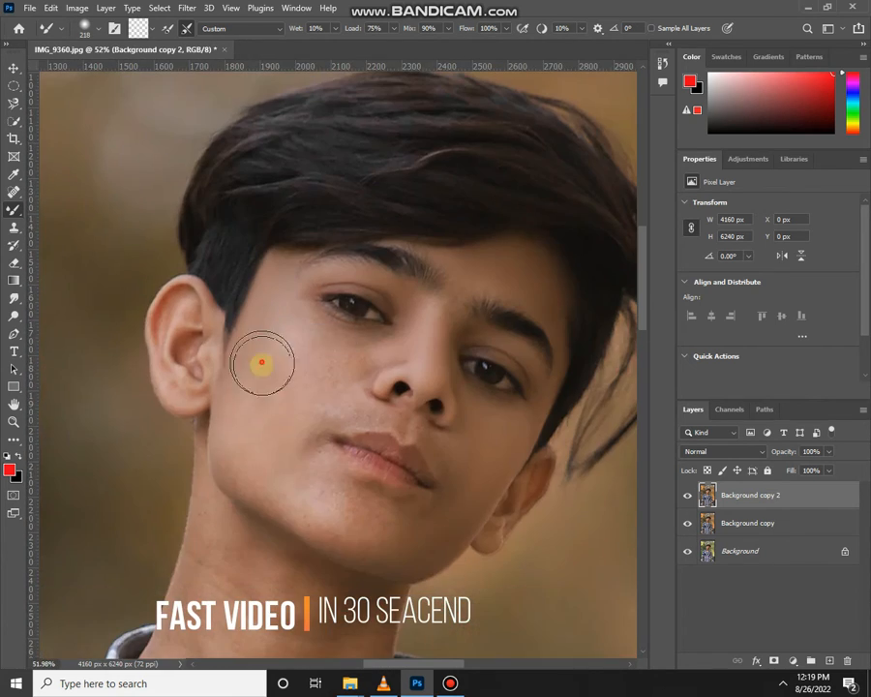
# - Smooth the lit cheek and the skin around the mouth and chin with the Mixer Brush, starting at size 93
pyautogui.scroll(3, 311, 374)
pyautogui.moveTo(298, 507); pyautogui.dragTo(326, 389)
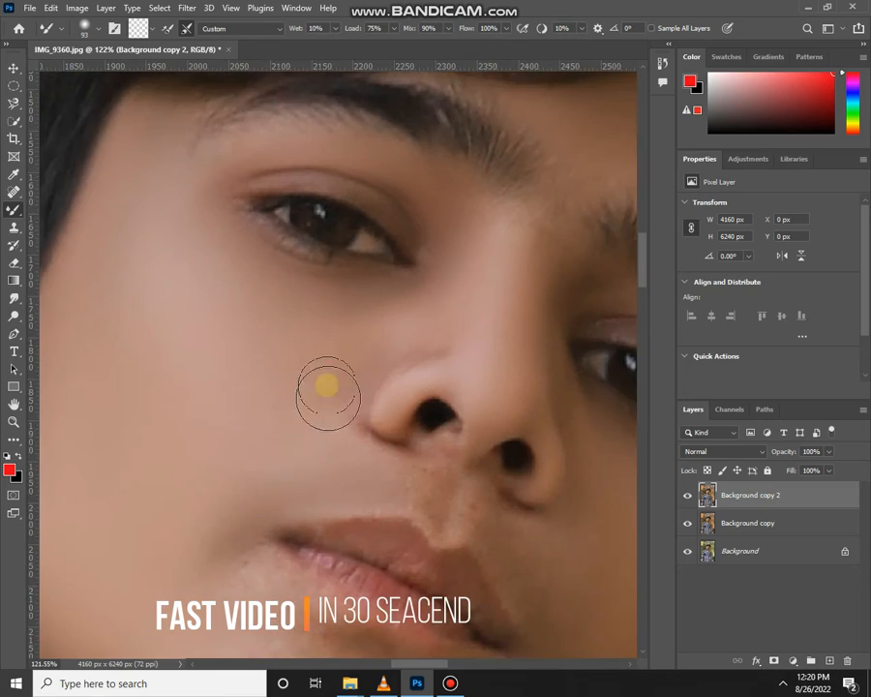
pyautogui.moveTo(373, 464)
pyautogui.mouseDown()
pyautogui.moveTo(327, 384)
pyautogui.moveTo(289, 472)
pyautogui.moveTo(236, 473)
pyautogui.moveTo(298, 494)
pyautogui.mouseUp()
pyautogui.moveTo(397, 597); pyautogui.dragTo(360, 515)
pyautogui.scroll(-2, 310, 426)
pyautogui.moveTo(270, 366); pyautogui.dragTo(406, 175)
pyautogui.moveTo(369, 526); pyautogui.dragTo(228, 339)
# - Blend the neck and collar-area skin with the Mixer Brush at size 147 and touch up remaining skin areas
pyautogui.scroll(-5, 228, 339)
pyautogui.moveTo(194, 411)
pyautogui.mouseDown()
pyautogui.moveTo(392, 225)
pyautogui.moveTo(413, 270)
pyautogui.mouseUp()
pyautogui.scroll(1, 442, 369)
pyautogui.moveTo(304, 403); pyautogui.dragTo(318, 433)
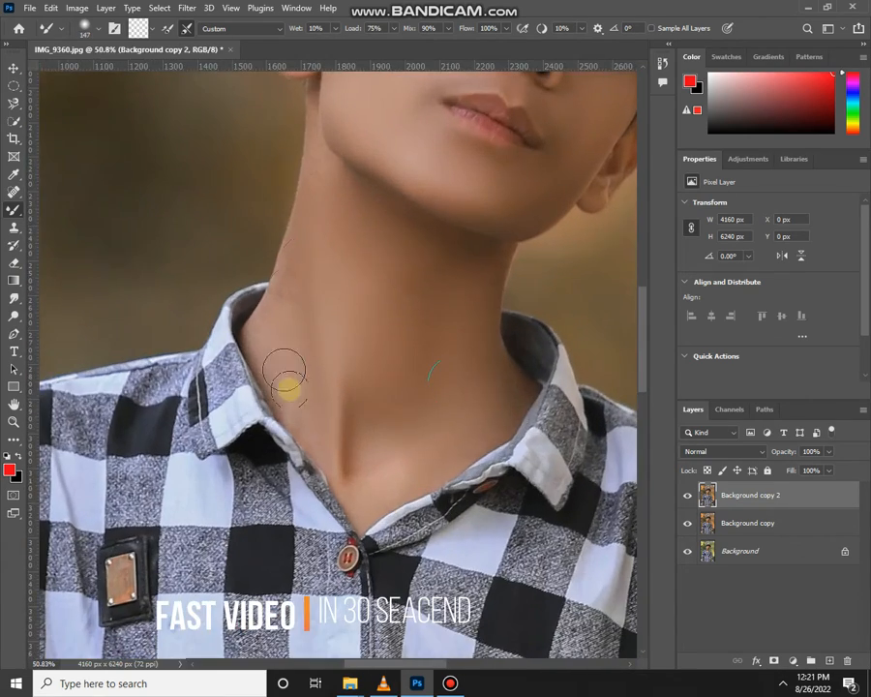
pyautogui.moveTo(324, 170); pyautogui.dragTo(349, 343)
pyautogui.scroll(4, 348, 343)
pyautogui.moveTo(313, 240); pyautogui.dragTo(320, 495)
pyautogui.scroll(3, 321, 495)
pyautogui.moveTo(259, 254); pyautogui.dragTo(272, 375)
pyautogui.scroll(-11, 278, 287)
pyautogui.keyDown('alt'); pyautogui.rightClick(351, 375); pyautogui.keyUp('alt')
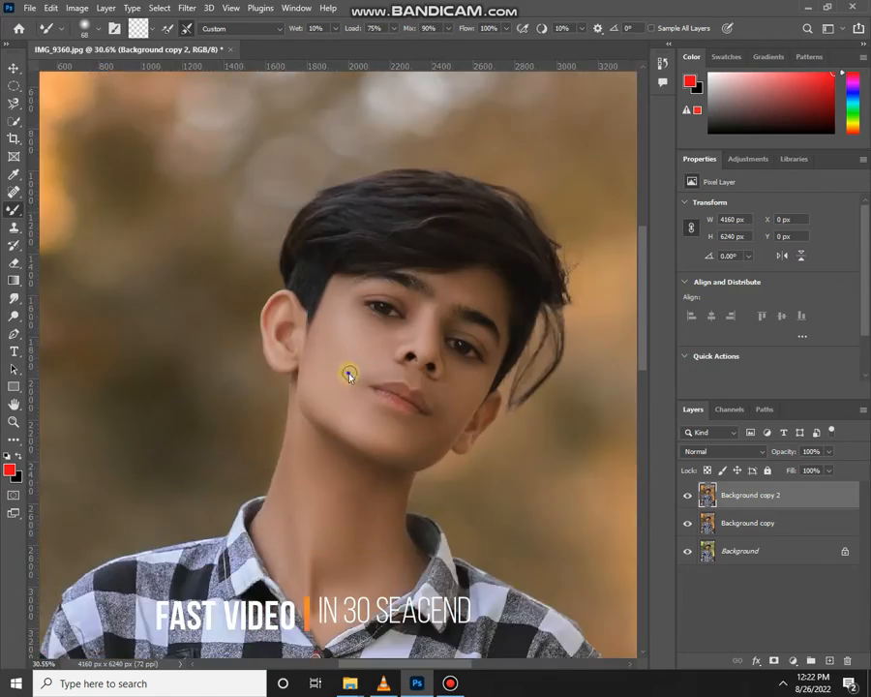
pyautogui.scroll(6, 503, 407)
# - Merge Background copy 2 with Background copy and compare the retouched result with the original
pyautogui.keyDown('shift'); pyautogui.click(748, 524); pyautogui.keyUp('shift')
pyautogui.hotkey('ctrl', 'e')
pyautogui.click(687, 495)
pyautogui.click(687, 495)
# - Start Liquify and push the hair outline outward with the Forward Warp tool to add volume
pyautogui.hotkey('ctrl', 'shift', 'x')
pyautogui.moveTo(242, 199)
pyautogui.mouseDown()
pyautogui.moveTo(231, 162)
pyautogui.moveTo(264, 179)
pyautogui.mouseUp()
pyautogui.press('[')
pyautogui.press('[')
pyautogui.press('[')
pyautogui.moveTo(293, 235); pyautogui.dragTo(301, 215)
pyautogui.keyDown('alt'); pyautogui.rightClick(233, 214); pyautogui.keyUp('alt')
pyautogui.moveTo(219, 233); pyautogui.dragTo(212, 221)
pyautogui.moveTo(377, 263)
pyautogui.mouseDown()
pyautogui.moveTo(388, 258)
pyautogui.moveTo(282, 316)
pyautogui.moveTo(407, 161)
pyautogui.moveTo(391, 206)
pyautogui.mouseUp()
# - Refine the top and side contours of the hair with a Forward Warp brush up to size 826 and apply Liquify
pyautogui.scroll(1, 357, 299)
pyautogui.keyDown('alt'); pyautogui.rightClick(356, 300); pyautogui.keyUp('alt')
pyautogui.keyDown('alt'); pyautogui.rightClick(418, 138); pyautogui.keyUp('alt')
pyautogui.moveTo(335, 154); pyautogui.dragTo(336, 142)
pyautogui.keyDown('alt'); pyautogui.rightClick(216, 191); pyautogui.keyUp('alt')
pyautogui.moveTo(202, 203); pyautogui.dragTo(196, 200)
pyautogui.moveTo(318, 153); pyautogui.dragTo(316, 148)
pyautogui.moveTo(255, 163); pyautogui.dragTo(251, 159)
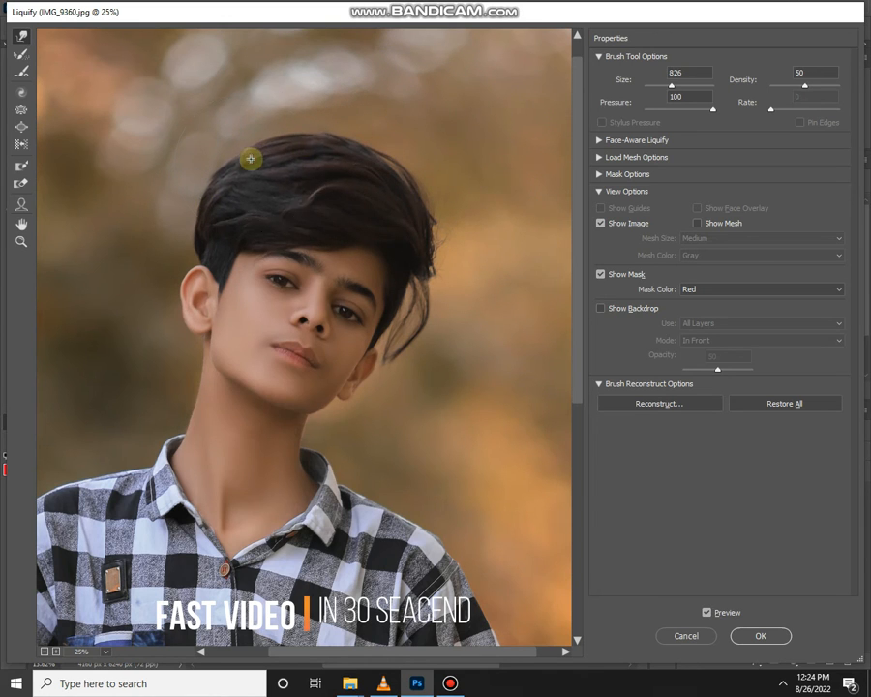
pyautogui.click(745, 635)
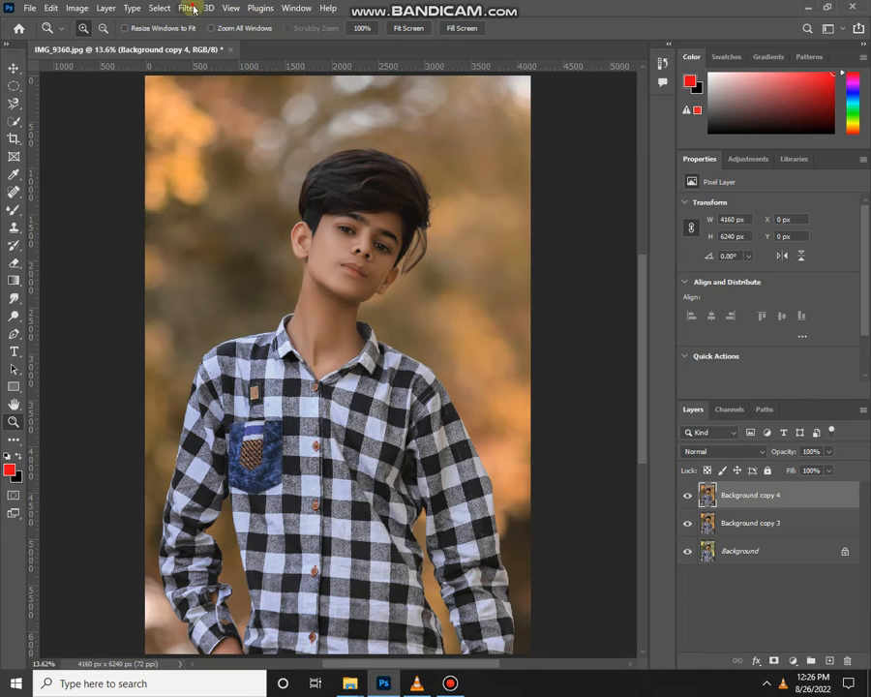
# - Start the Camera Raw Filter and set Color Mixer saturation to Yellows +100, Greens +100 and Oranges -17
pyautogui.click(208, 7)
pyautogui.click(191, 7)
pyautogui.click(188, 8)
pyautogui.click(198, 109)
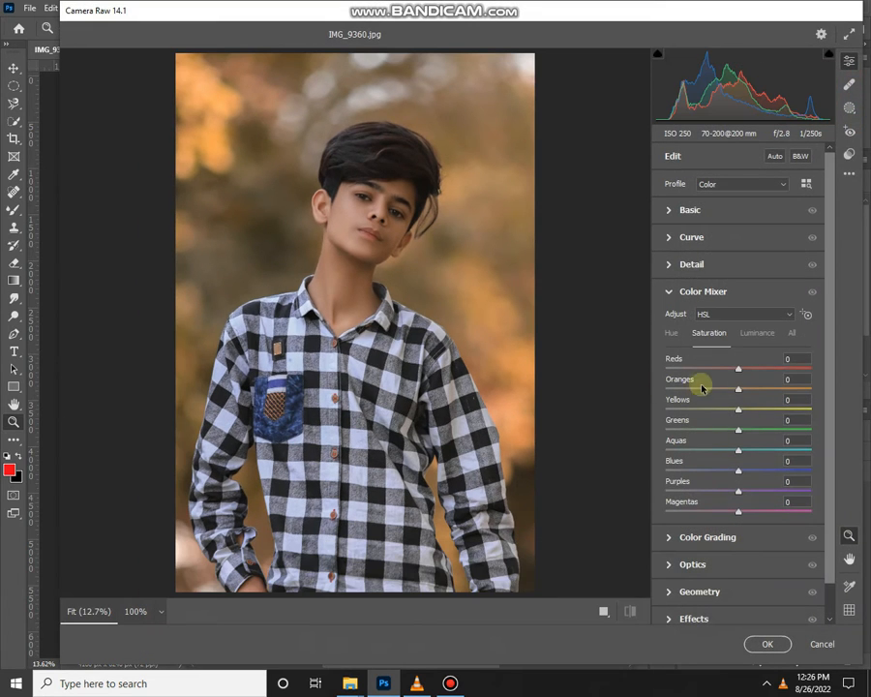
pyautogui.moveTo(739, 412); pyautogui.dragTo(831, 409)
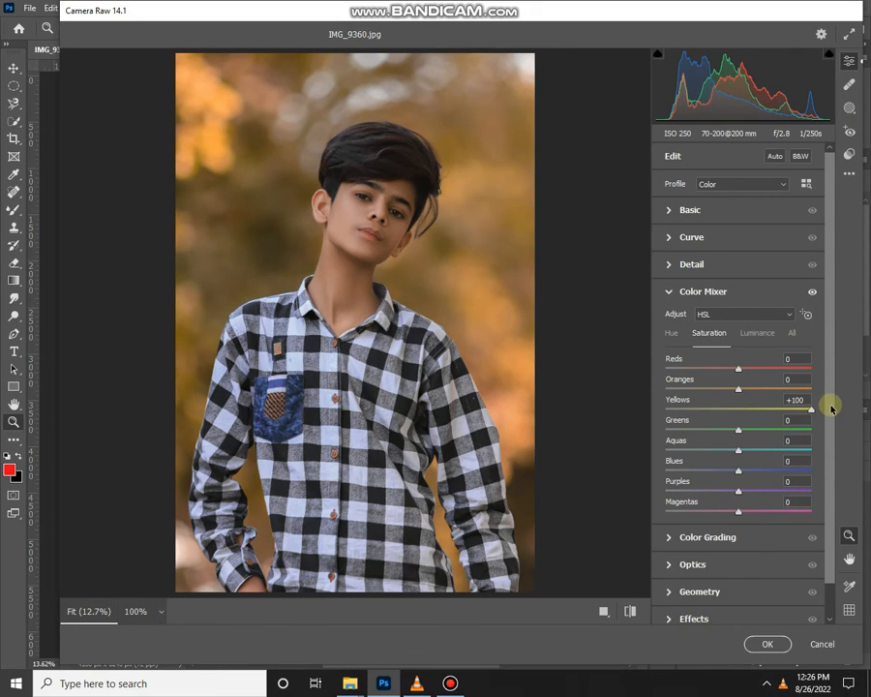
pyautogui.moveTo(749, 428); pyautogui.dragTo(813, 430)
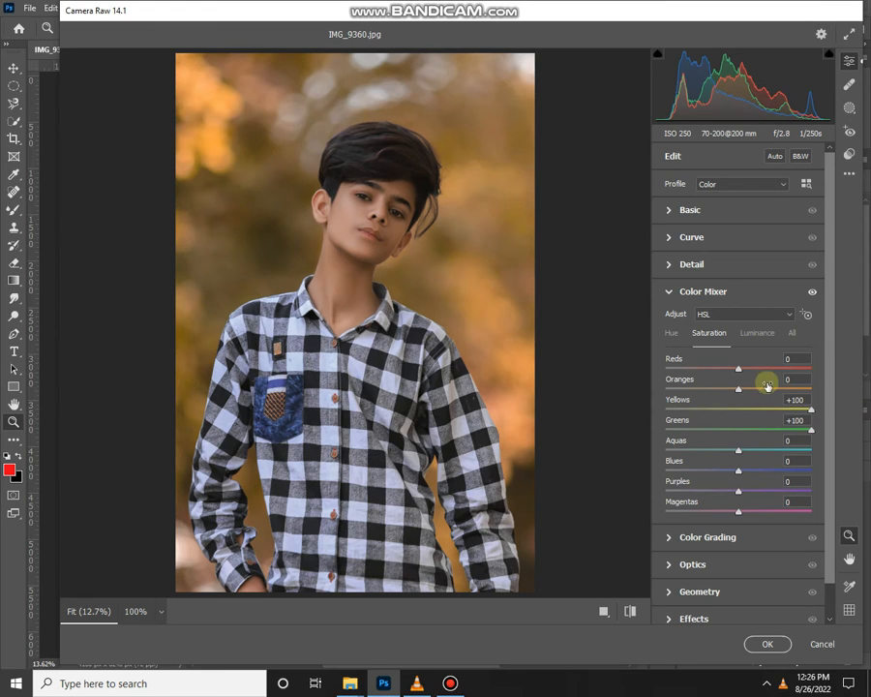
pyautogui.moveTo(739, 391); pyautogui.dragTo(725, 389)
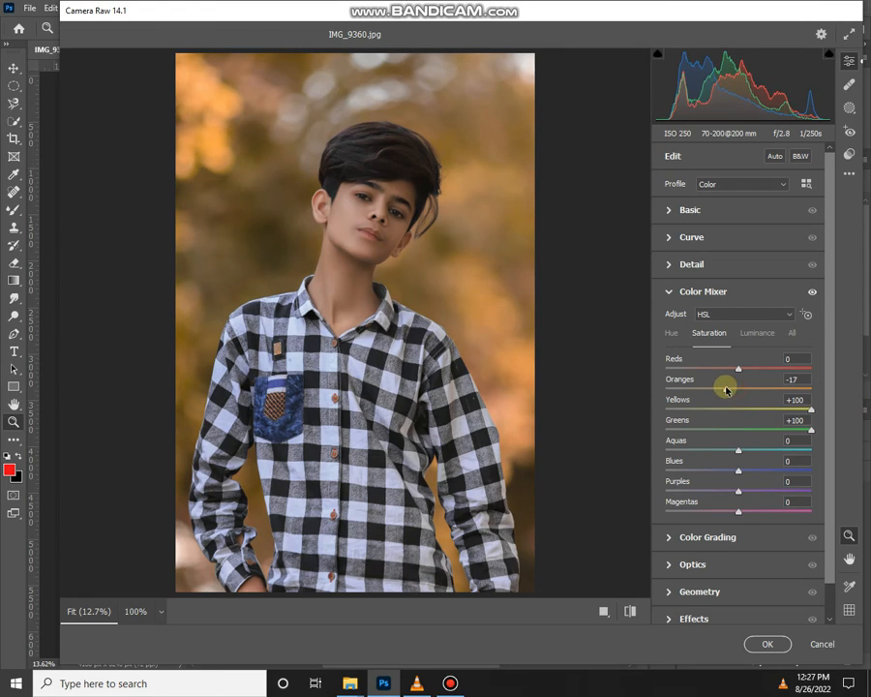
# - Set the Color Mixer luminance of Oranges to +20 and Yellows to -31
pyautogui.click(757, 332)
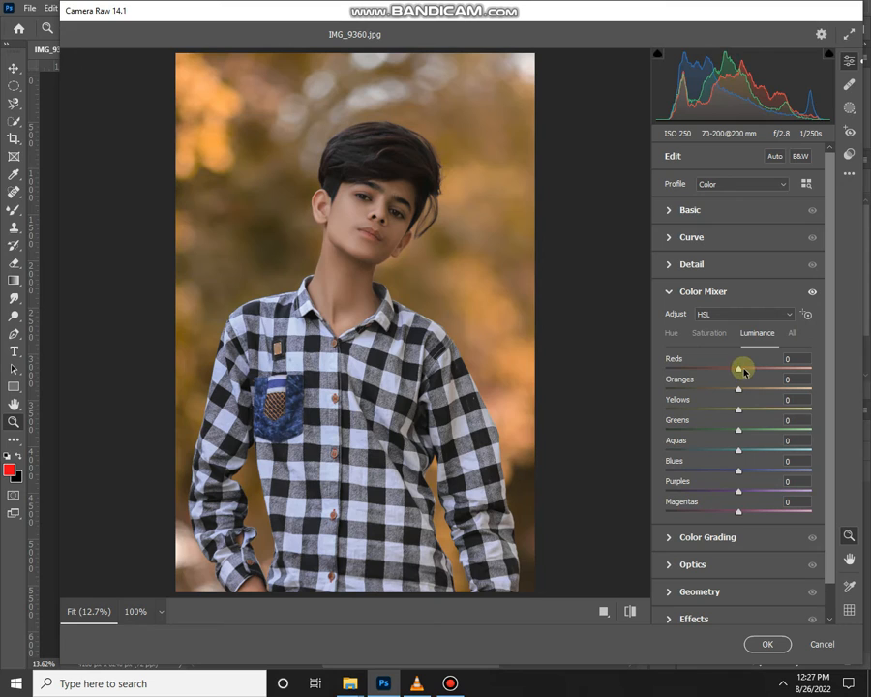
pyautogui.moveTo(740, 388); pyautogui.dragTo(755, 391)
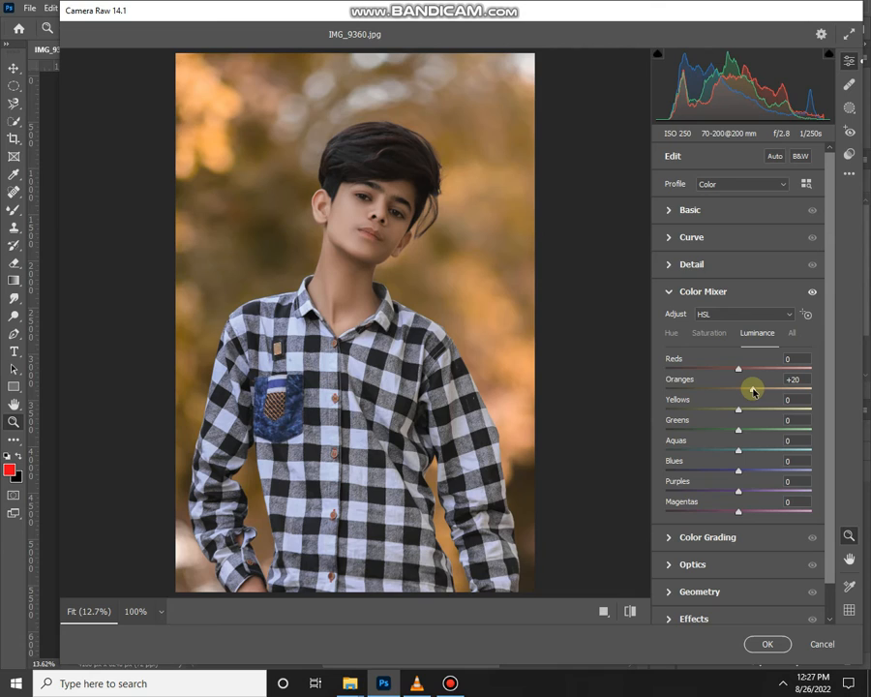
pyautogui.click(710, 334)
pyautogui.click(751, 334)
pyautogui.moveTo(739, 411); pyautogui.dragTo(722, 410)
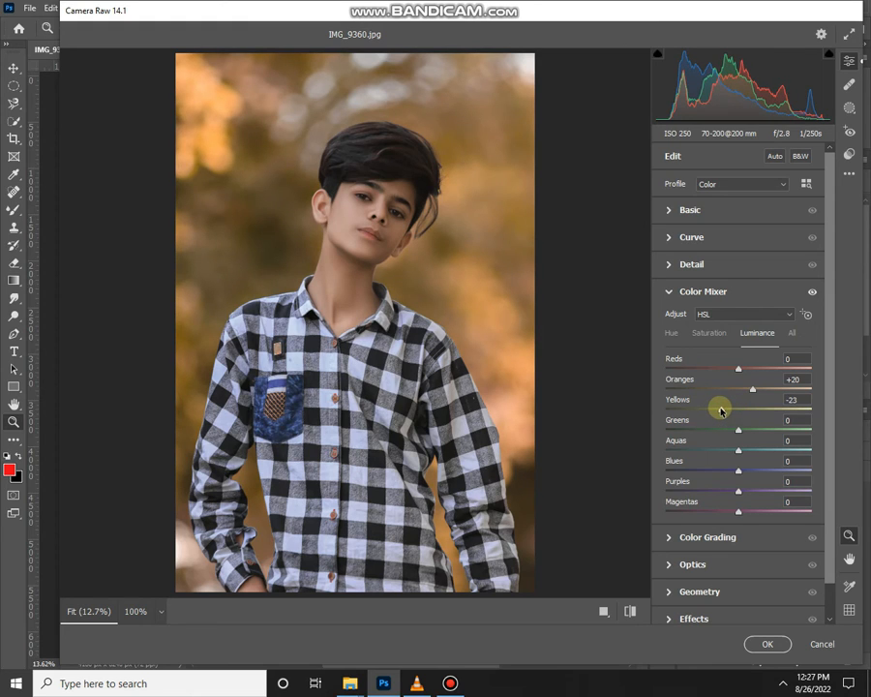
pyautogui.moveTo(719, 410); pyautogui.dragTo(716, 410)
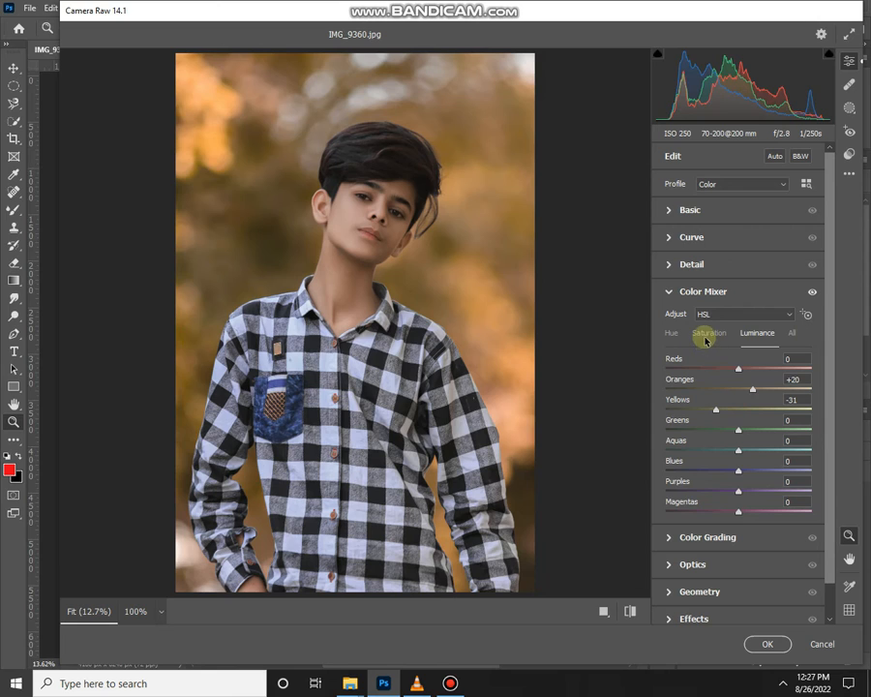
# - Set the Color Mixer saturation of Blues to +100, Purples to +32 and Oranges to -25
pyautogui.click(706, 335)
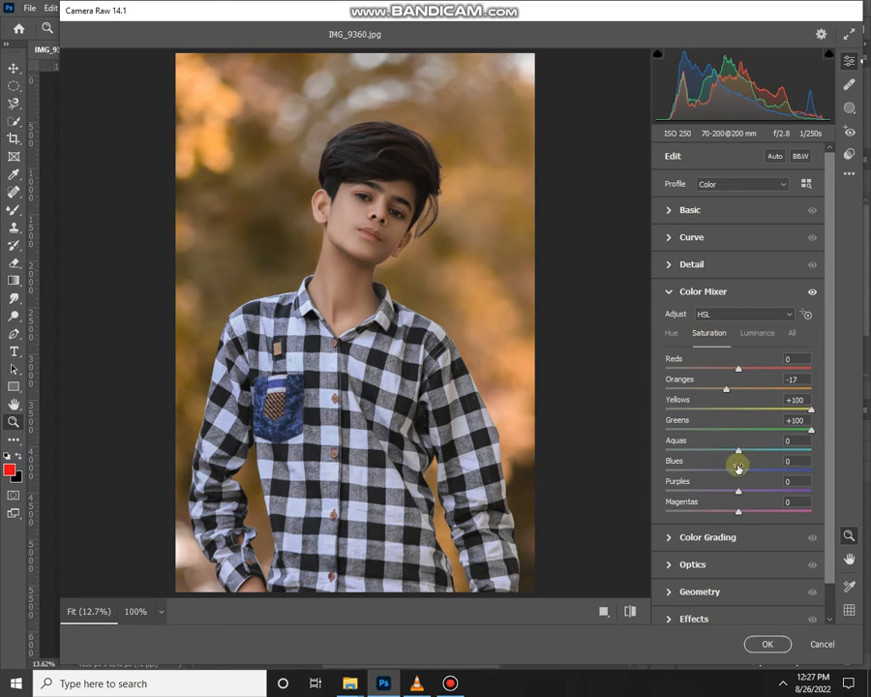
pyautogui.moveTo(738, 468); pyautogui.dragTo(821, 469)
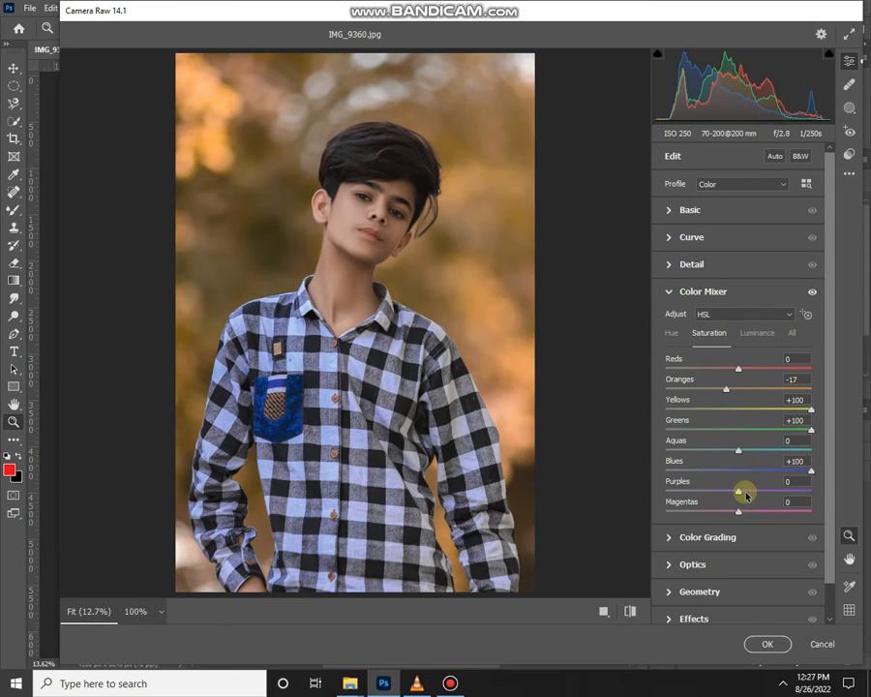
pyautogui.moveTo(739, 493); pyautogui.dragTo(769, 494)
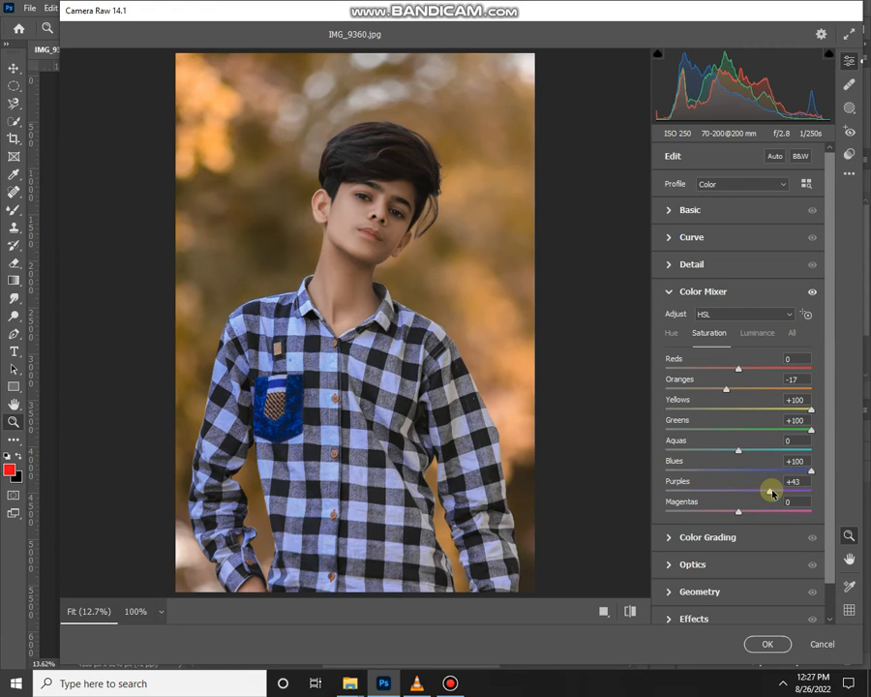
pyautogui.moveTo(772, 494); pyautogui.dragTo(763, 492)
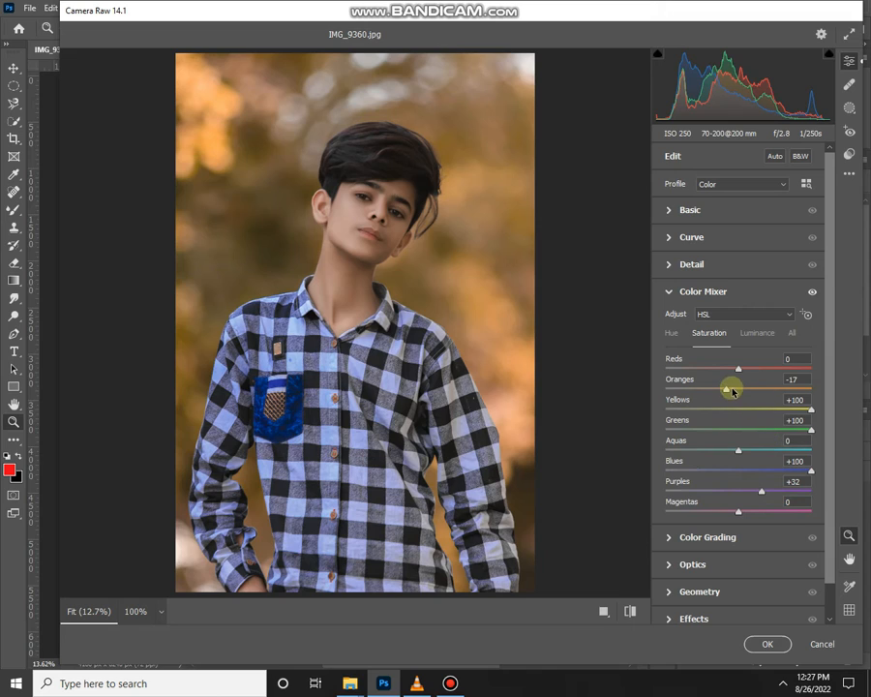
pyautogui.moveTo(730, 391); pyautogui.dragTo(722, 391)
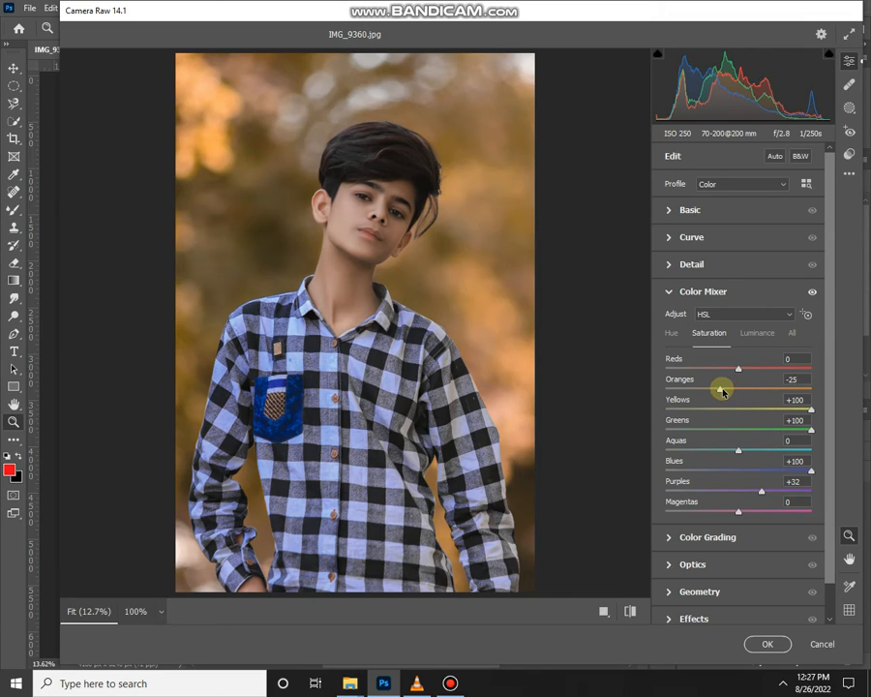
# - Raise the Oranges luminance to +24 and the Reds saturation to +25, checking the lips and skin up close
pyautogui.click(745, 333)
pyautogui.moveTo(747, 392); pyautogui.dragTo(757, 392)
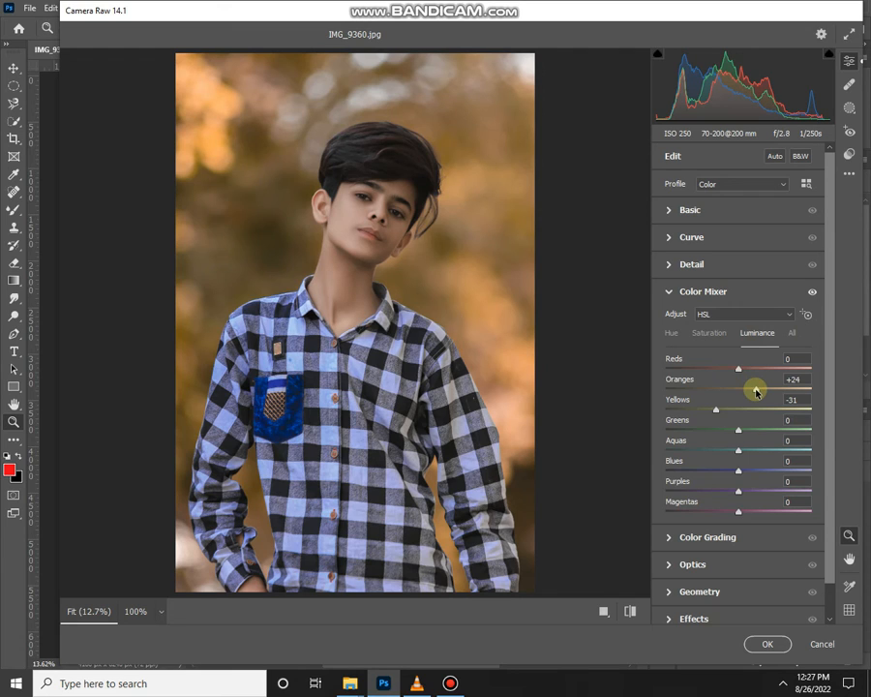
pyautogui.click(710, 333)
pyautogui.moveTo(741, 371); pyautogui.dragTo(749, 371)
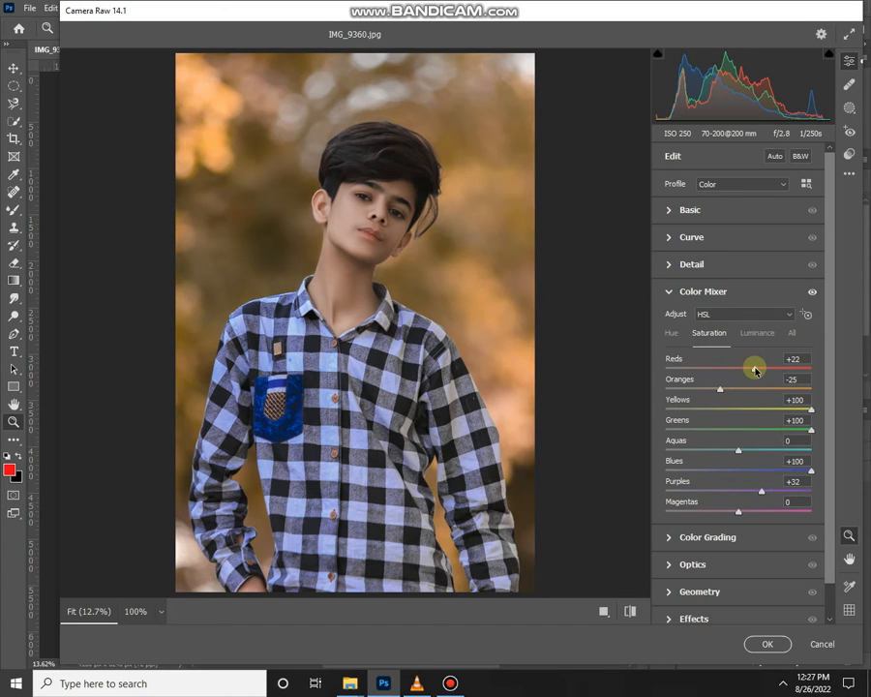
pyautogui.click(361, 228)
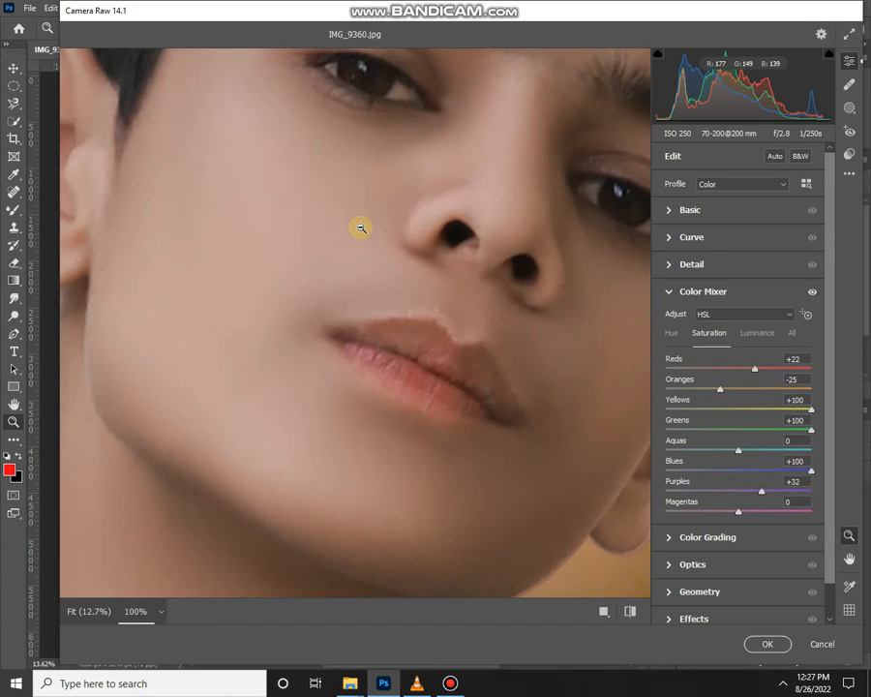
pyautogui.click(431, 322)
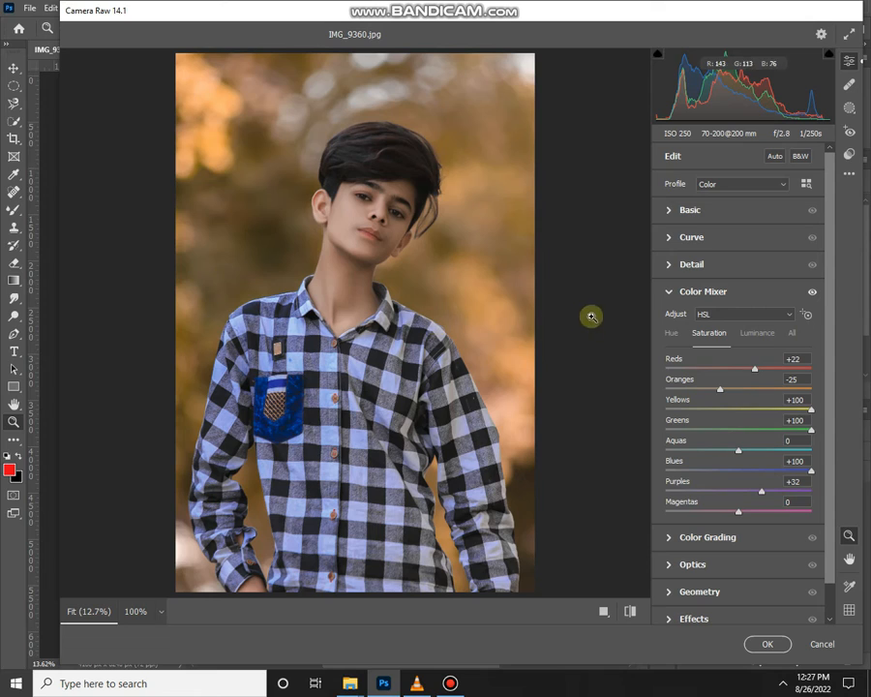
pyautogui.moveTo(761, 373); pyautogui.dragTo(758, 372)
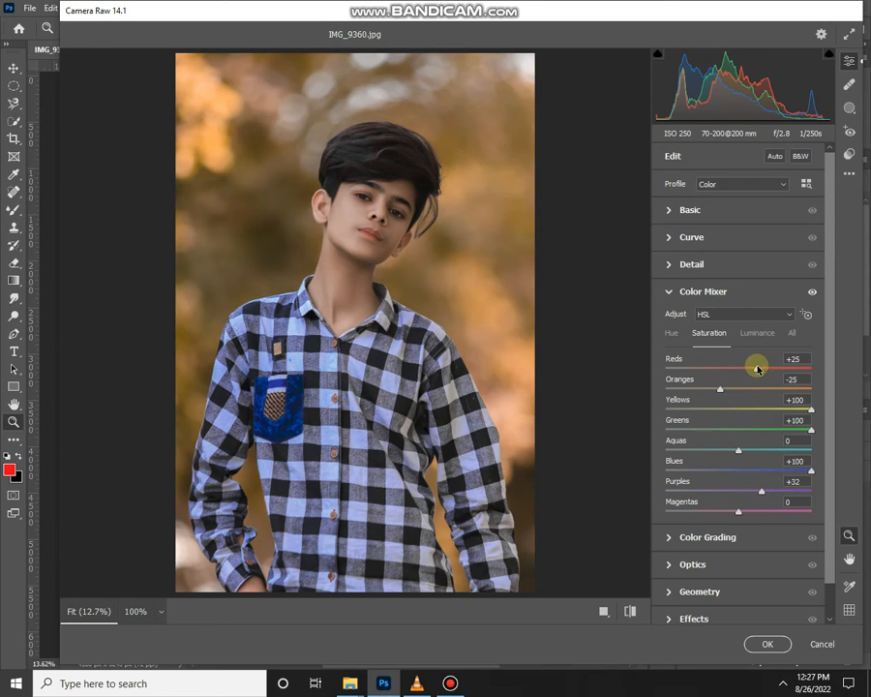
# - Color-grade the shadows with hue 42, saturation 4 and luminance -7
pyautogui.click(686, 293)
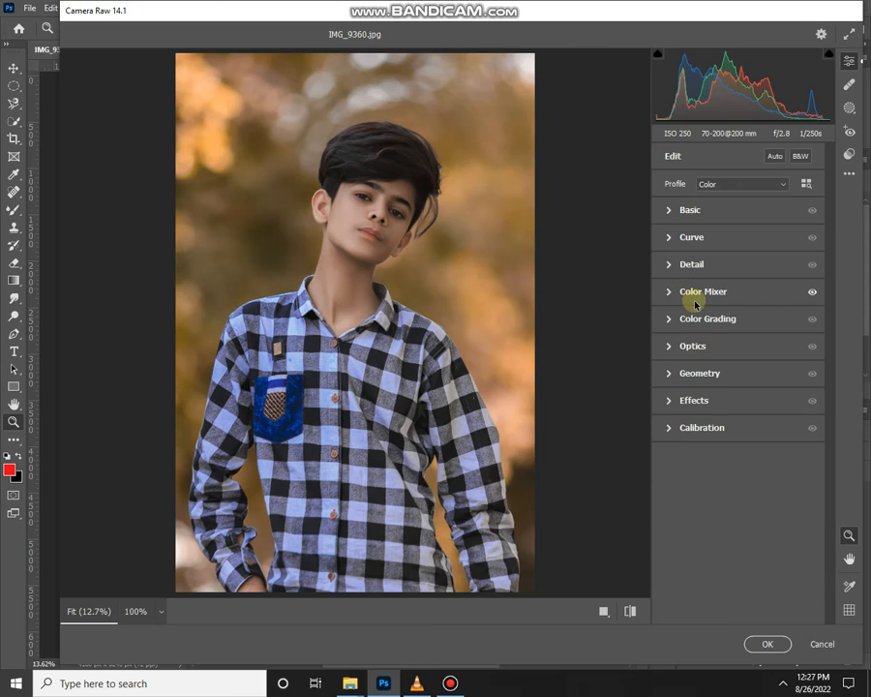
pyautogui.click(707, 318)
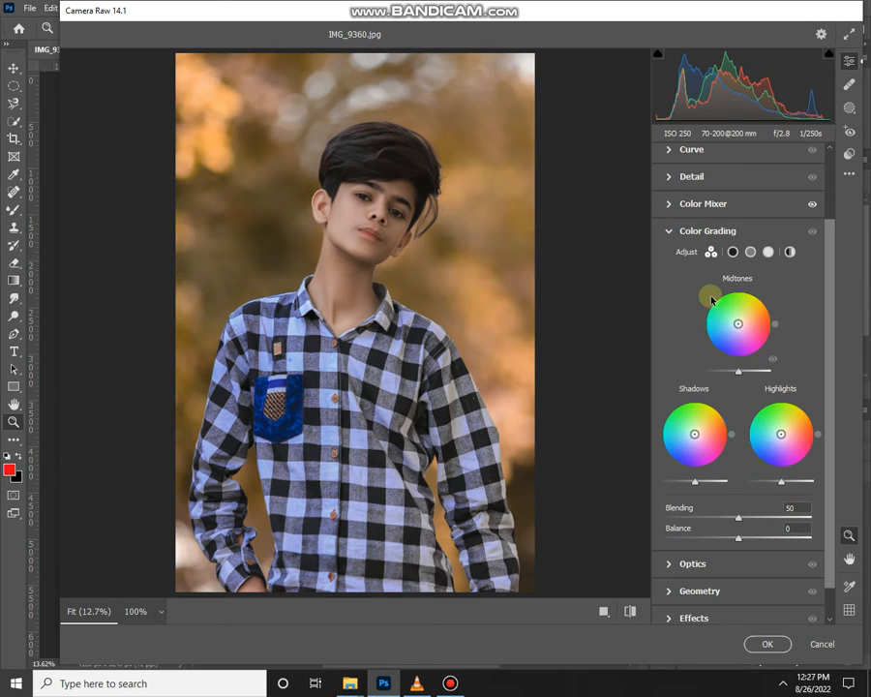
pyautogui.click(733, 252)
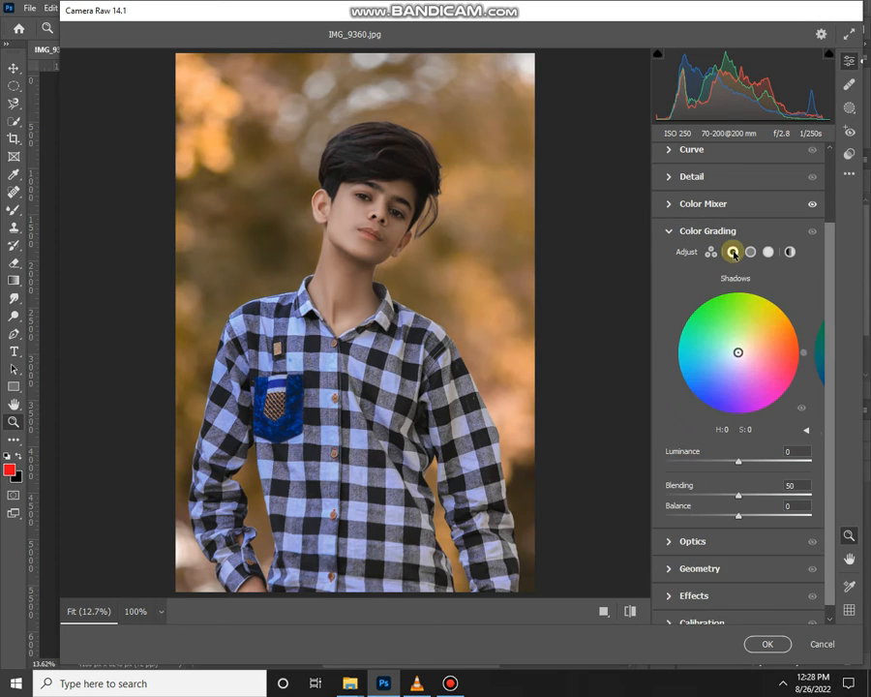
pyautogui.click(772, 306)
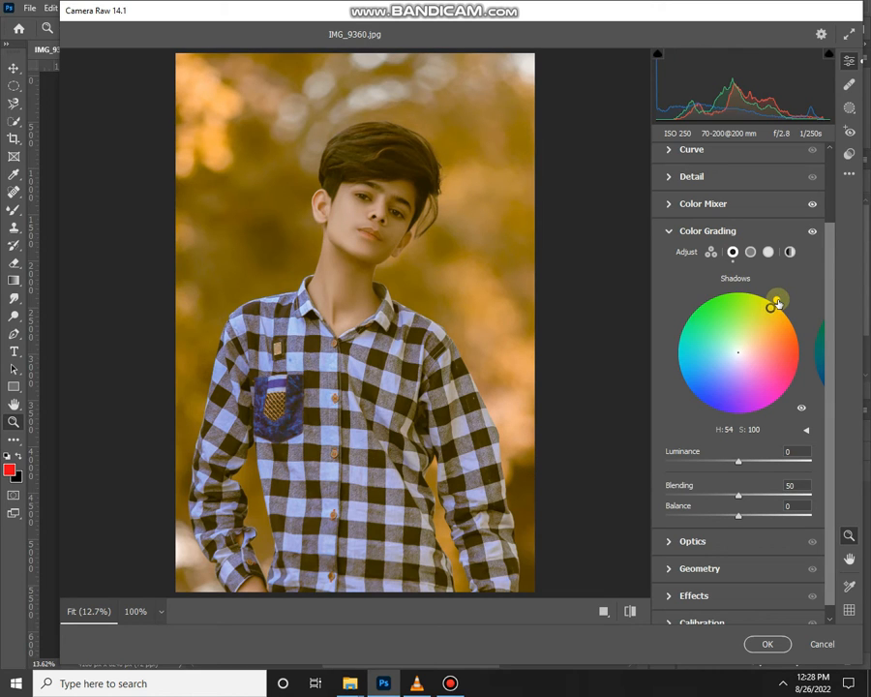
pyautogui.moveTo(778, 303)
pyautogui.mouseDown()
pyautogui.moveTo(734, 296)
pyautogui.moveTo(788, 315)
pyautogui.moveTo(796, 334)
pyautogui.moveTo(794, 384)
pyautogui.moveTo(772, 429)
pyautogui.moveTo(667, 428)
pyautogui.moveTo(640, 346)
pyautogui.moveTo(699, 301)
pyautogui.moveTo(765, 296)
pyautogui.moveTo(794, 375)
pyautogui.moveTo(811, 292)
pyautogui.moveTo(738, 352)
pyautogui.mouseUp()
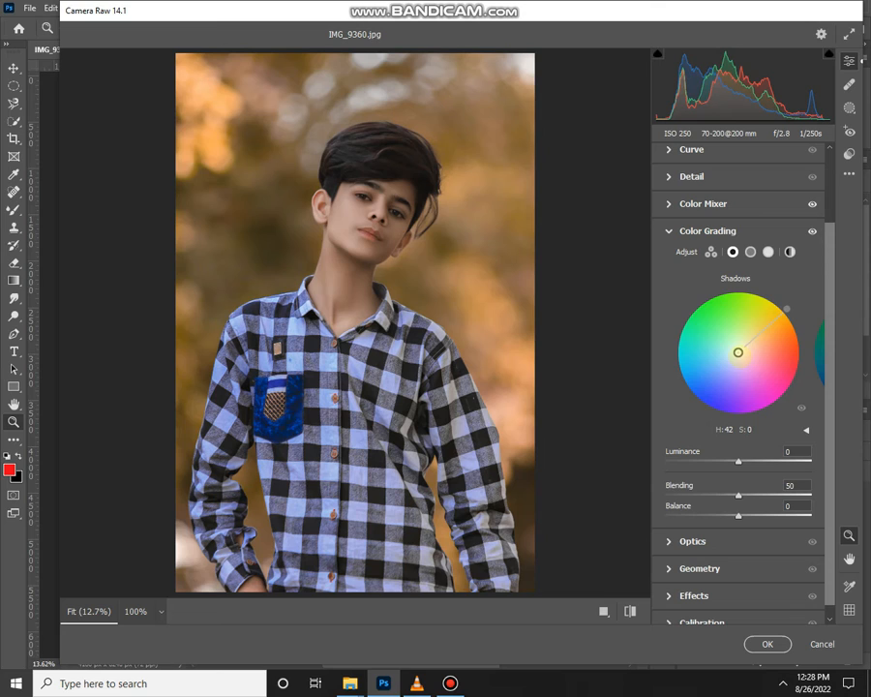
pyautogui.moveTo(738, 353); pyautogui.dragTo(740, 350)
pyautogui.moveTo(739, 461)
pyautogui.mouseDown()
pyautogui.moveTo(722, 464)
pyautogui.moveTo(733, 464)
pyautogui.mouseUp()
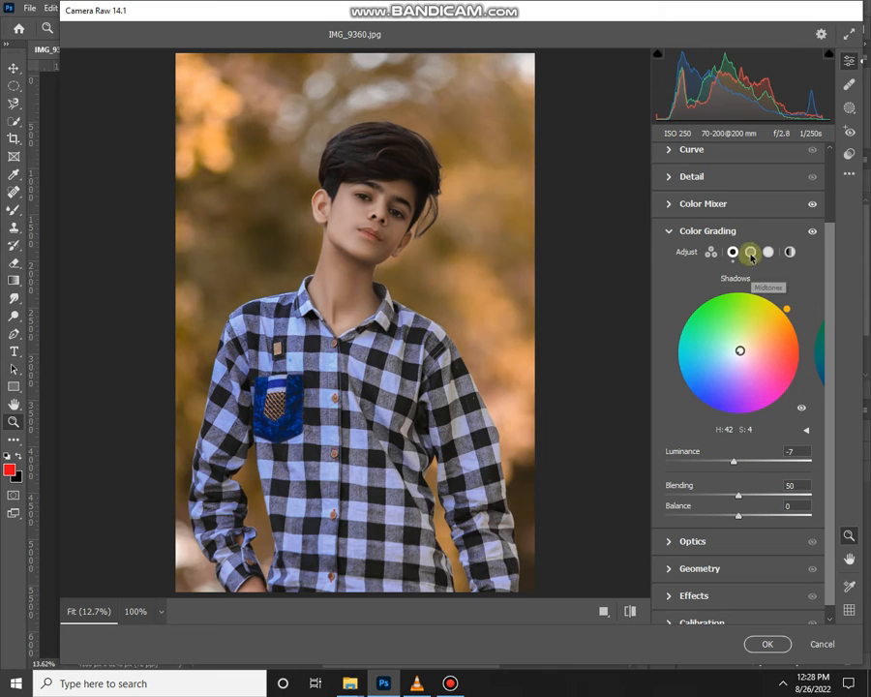
# - Color-grade the midtones with hue 47, saturation 8 and luminance -10
pyautogui.click(751, 253)
pyautogui.click(772, 301)
pyautogui.moveTo(772, 306); pyautogui.dragTo(741, 350)
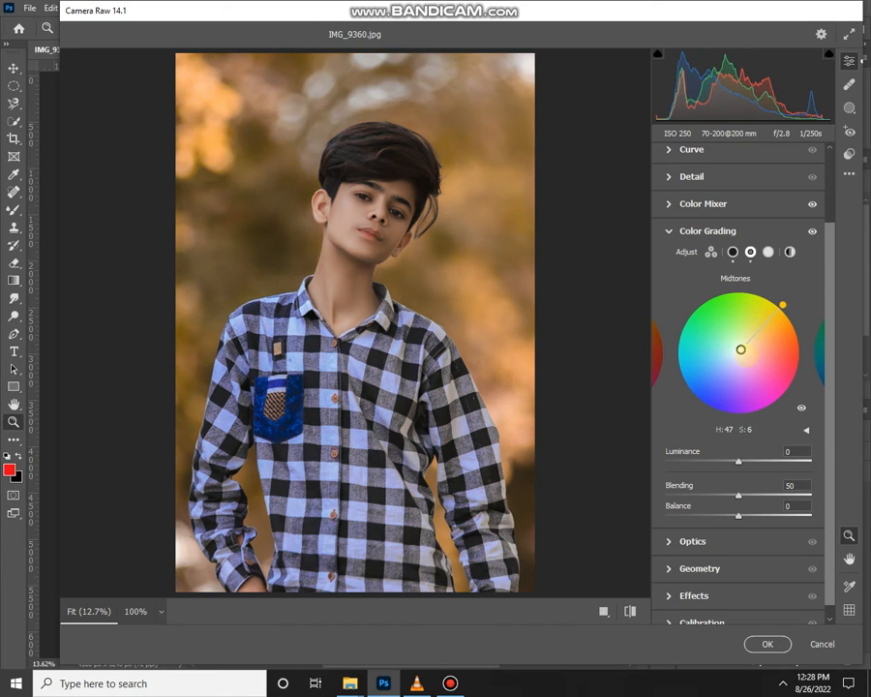
pyautogui.moveTo(740, 464); pyautogui.dragTo(732, 466)
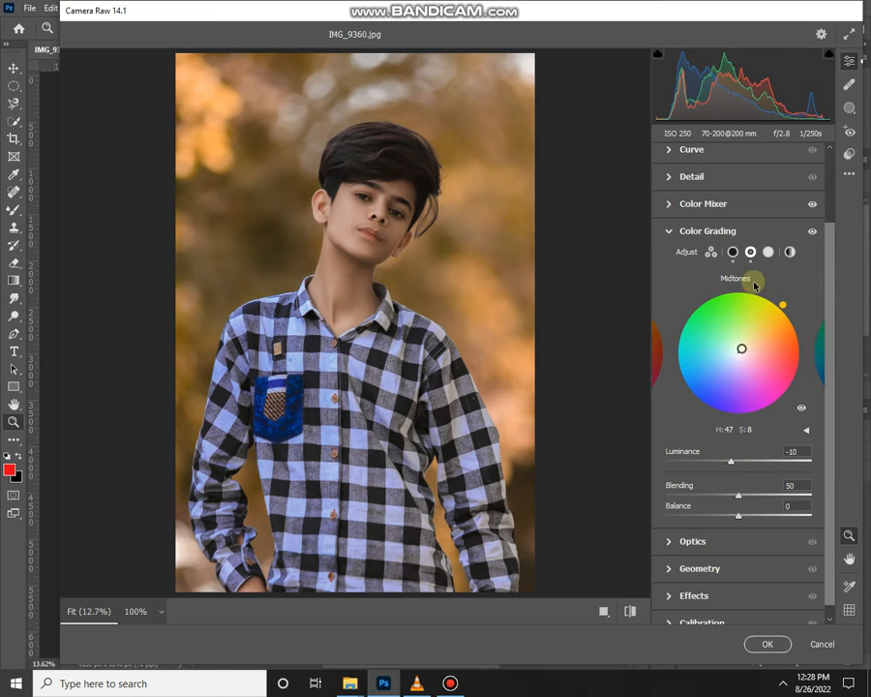
# - Color-grade the highlights blue with hue 207, saturation 42 and luminance +35, and compare the result with the original
pyautogui.click(769, 252)
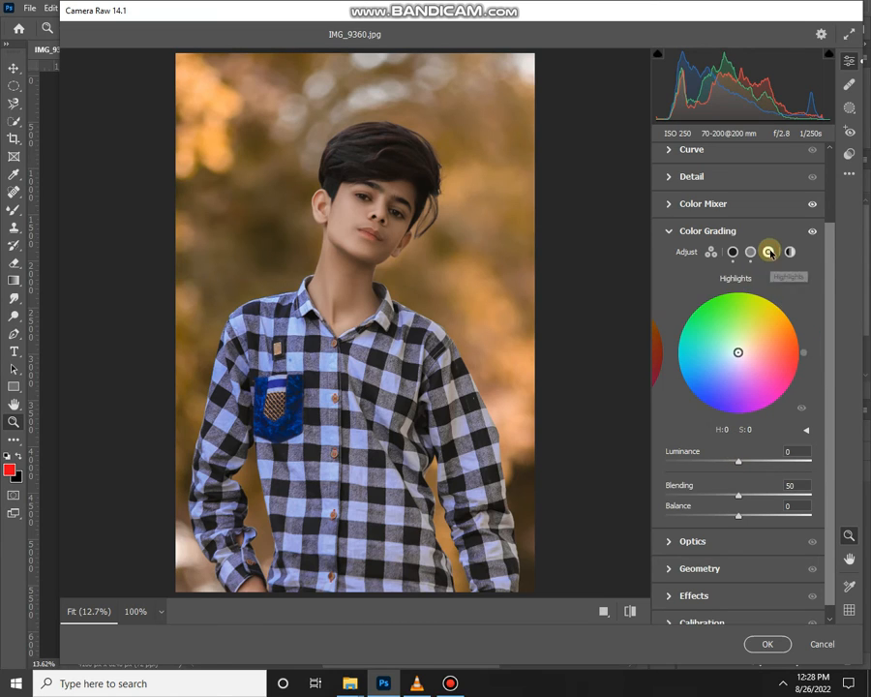
pyautogui.click(773, 305)
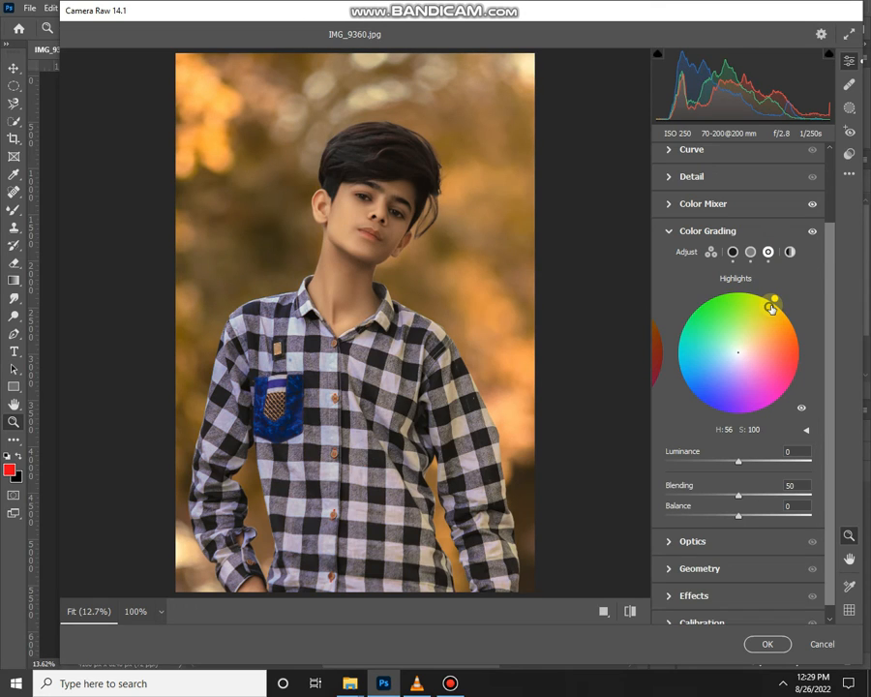
pyautogui.moveTo(775, 301); pyautogui.dragTo(687, 394)
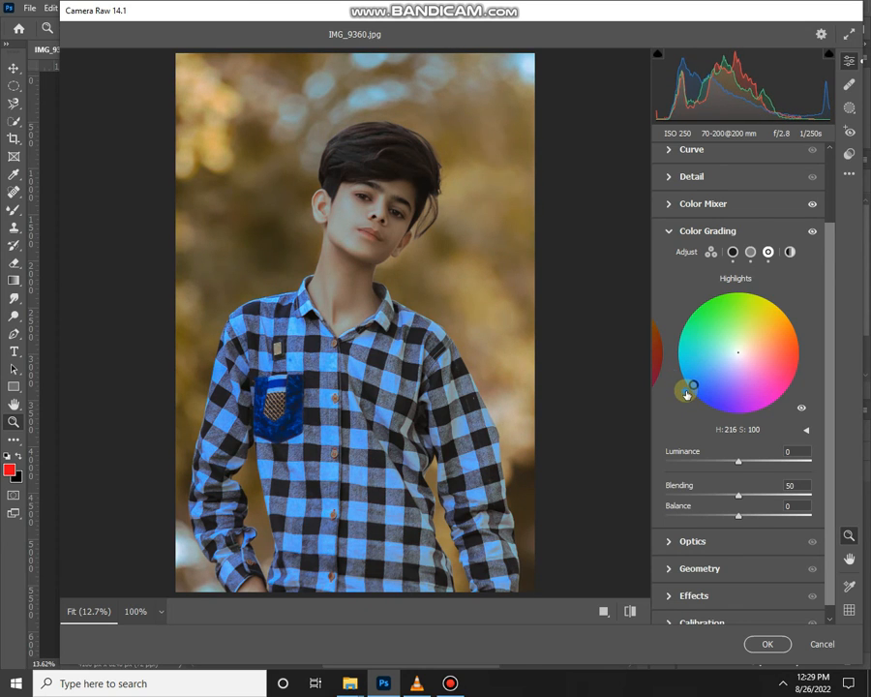
pyautogui.moveTo(694, 384); pyautogui.dragTo(726, 361)
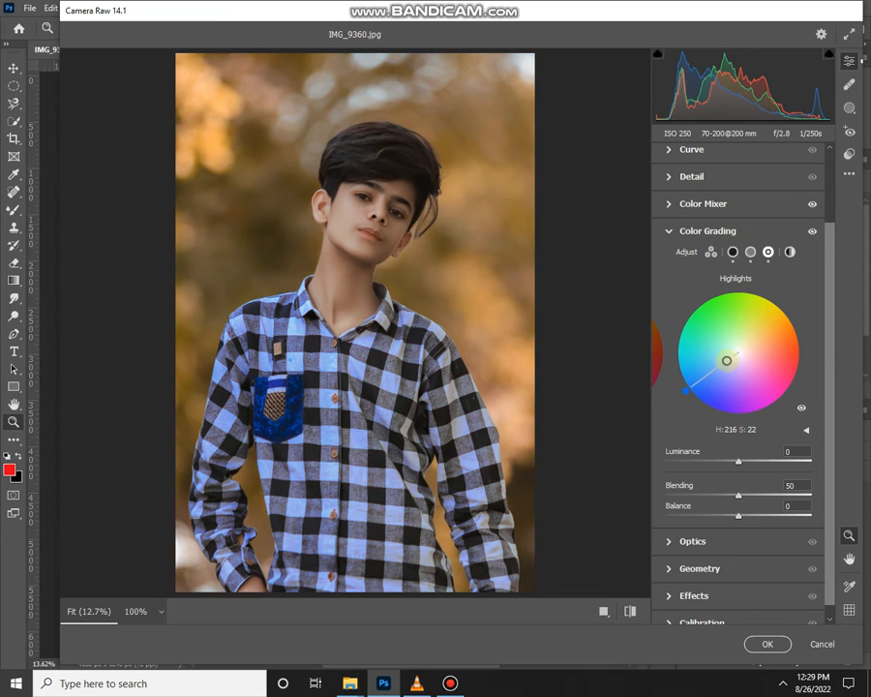
pyautogui.moveTo(730, 445); pyautogui.dragTo(757, 463)
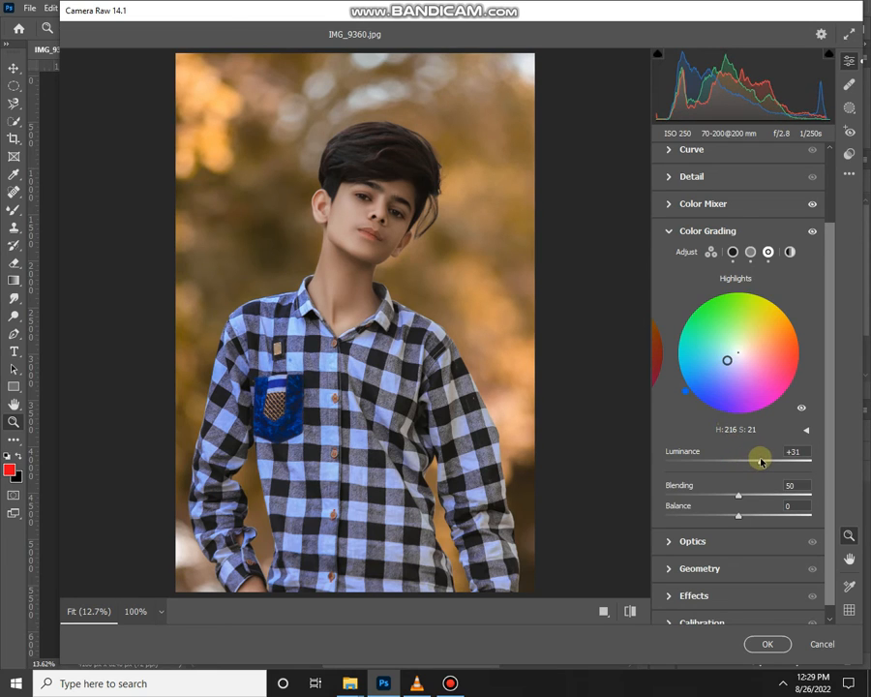
pyautogui.moveTo(727, 359); pyautogui.dragTo(684, 385)
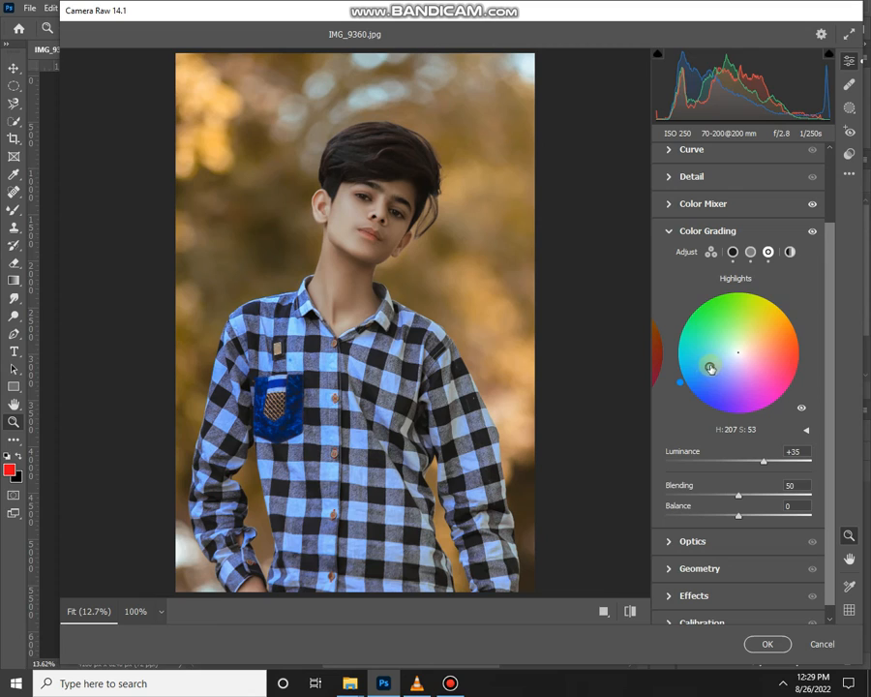
pyautogui.moveTo(710, 367); pyautogui.dragTo(714, 364)
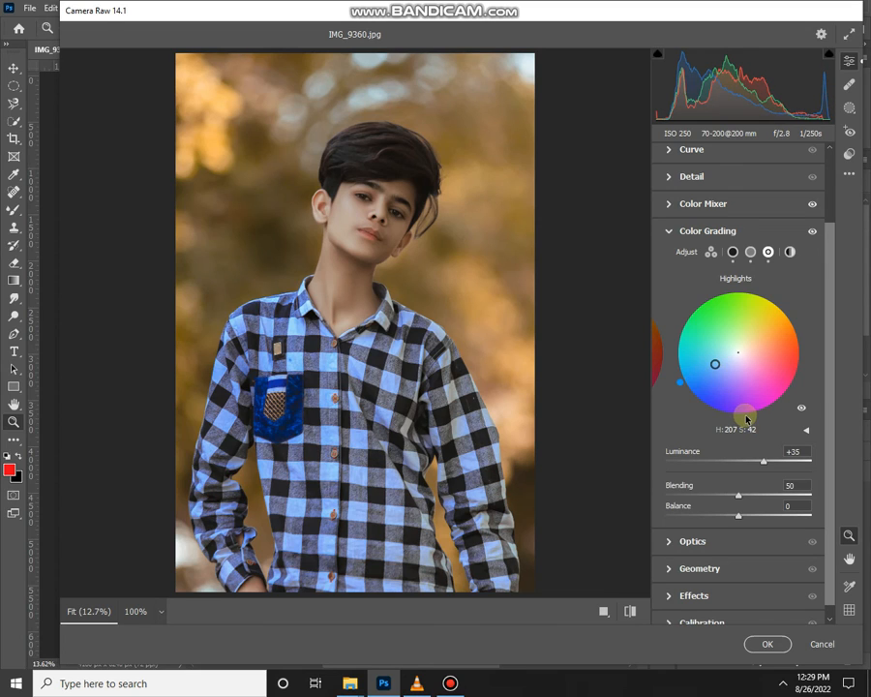
pyautogui.click(630, 612)
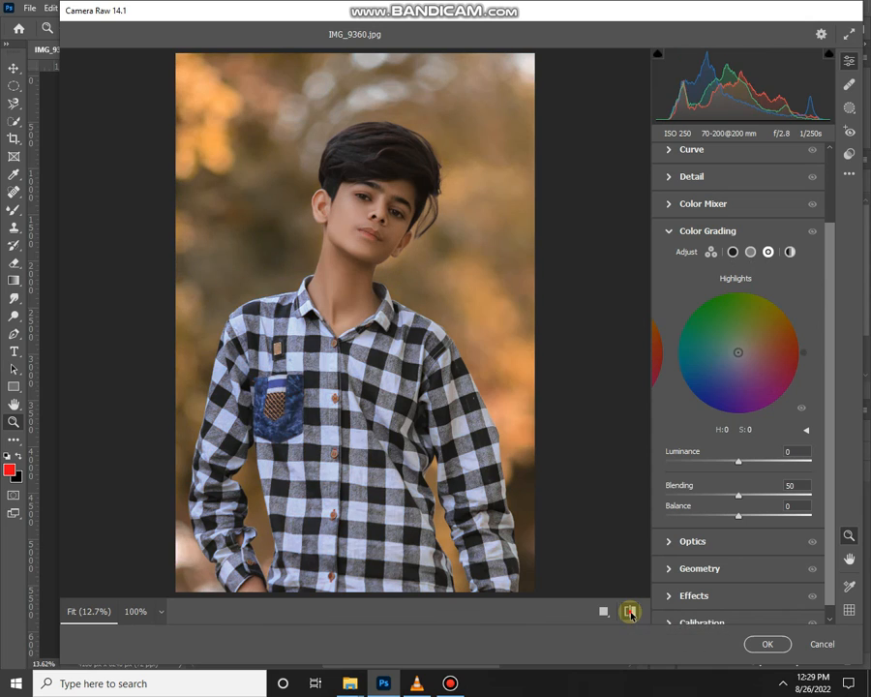
pyautogui.click(630, 612)
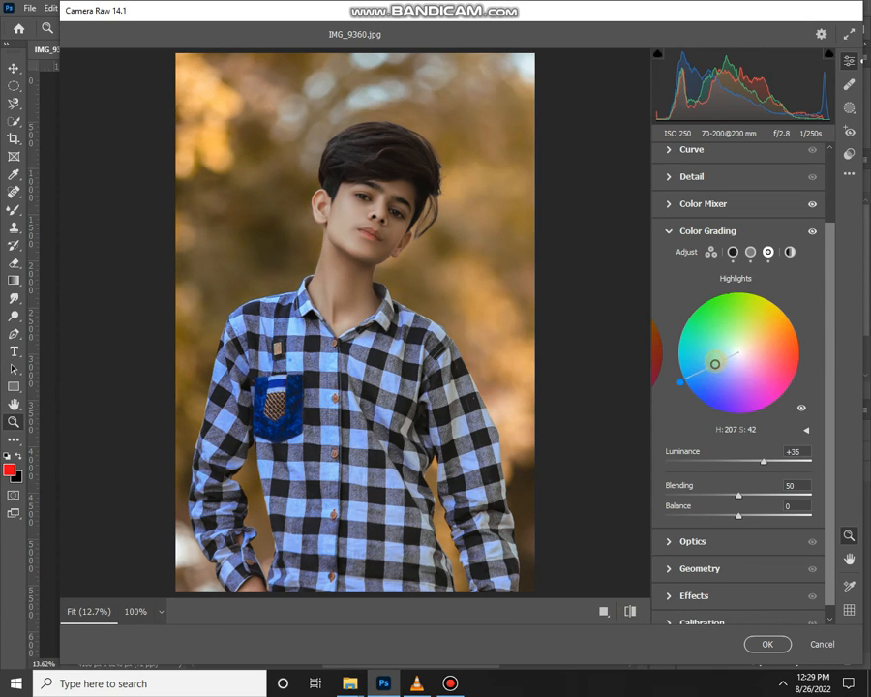
# - Raise the highlights color-grading saturation to 54 and the Blue Primary calibration saturation to +18
pyautogui.moveTo(715, 363); pyautogui.dragTo(708, 368)
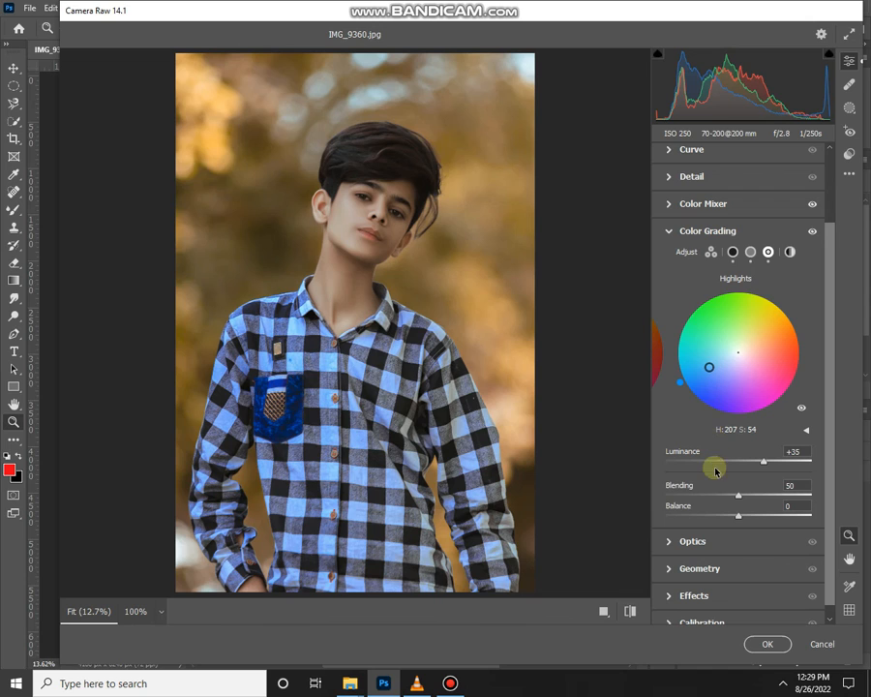
pyautogui.click(704, 231)
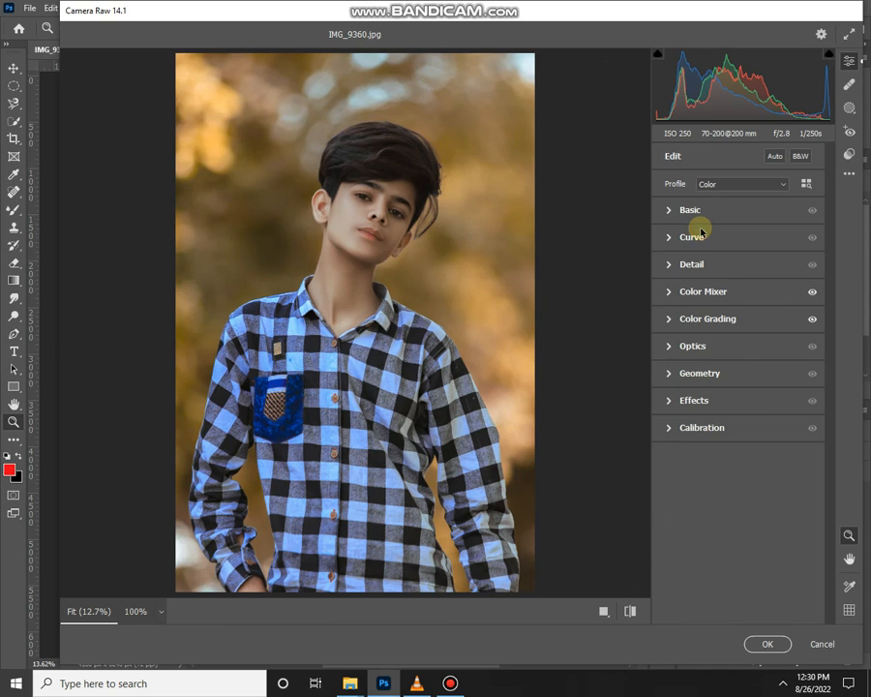
pyautogui.click(699, 429)
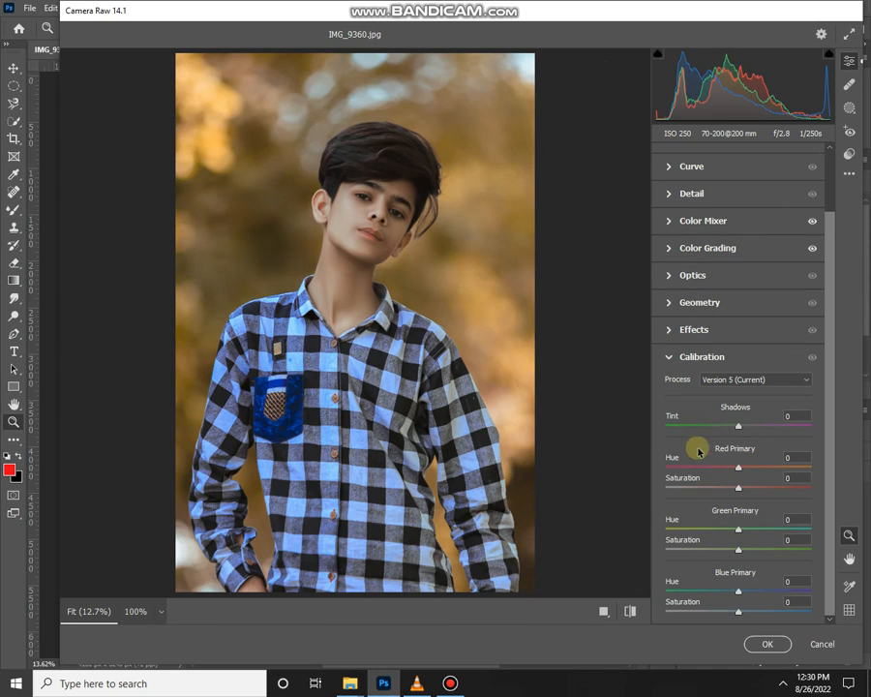
pyautogui.moveTo(736, 611); pyautogui.dragTo(750, 613)
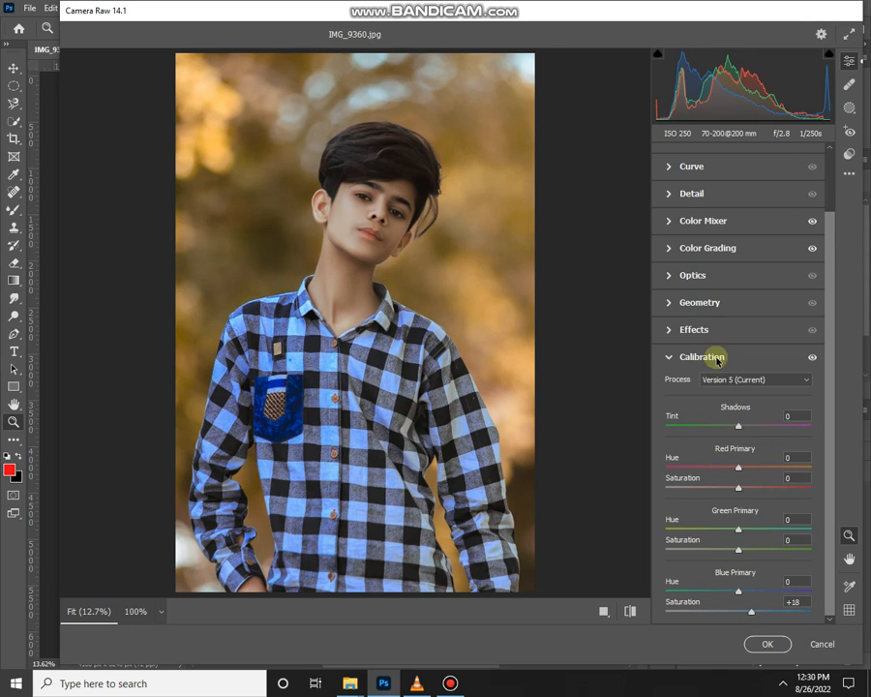
pyautogui.click(703, 358)
# - Try darker and lighter effects vignetting on the portrait, settling on a value of +19
pyautogui.click(705, 401)
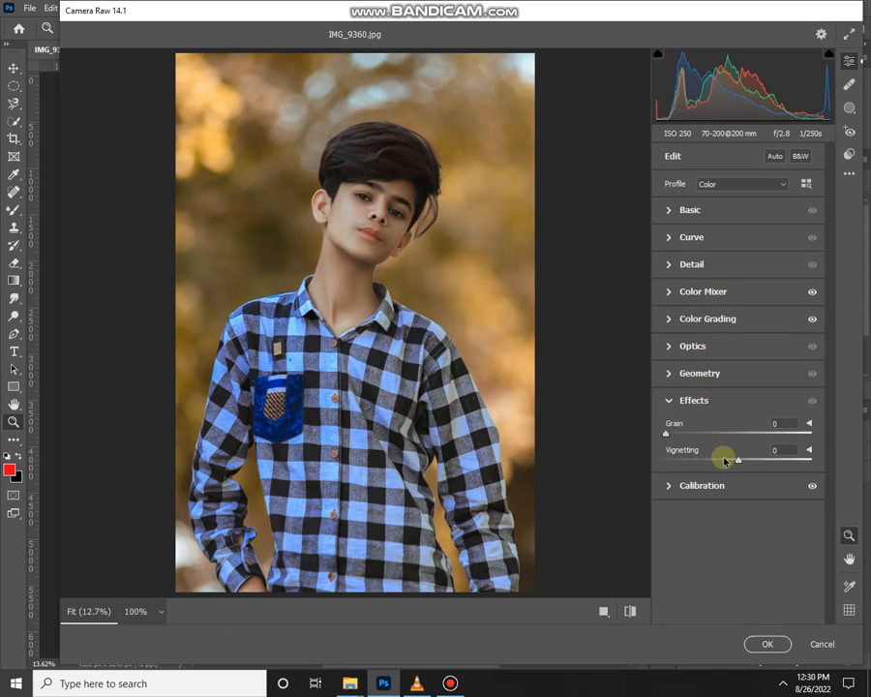
pyautogui.moveTo(736, 459); pyautogui.dragTo(745, 463)
pyautogui.moveTo(747, 462)
pyautogui.mouseDown()
pyautogui.moveTo(758, 464)
pyautogui.moveTo(732, 463)
pyautogui.mouseUp()
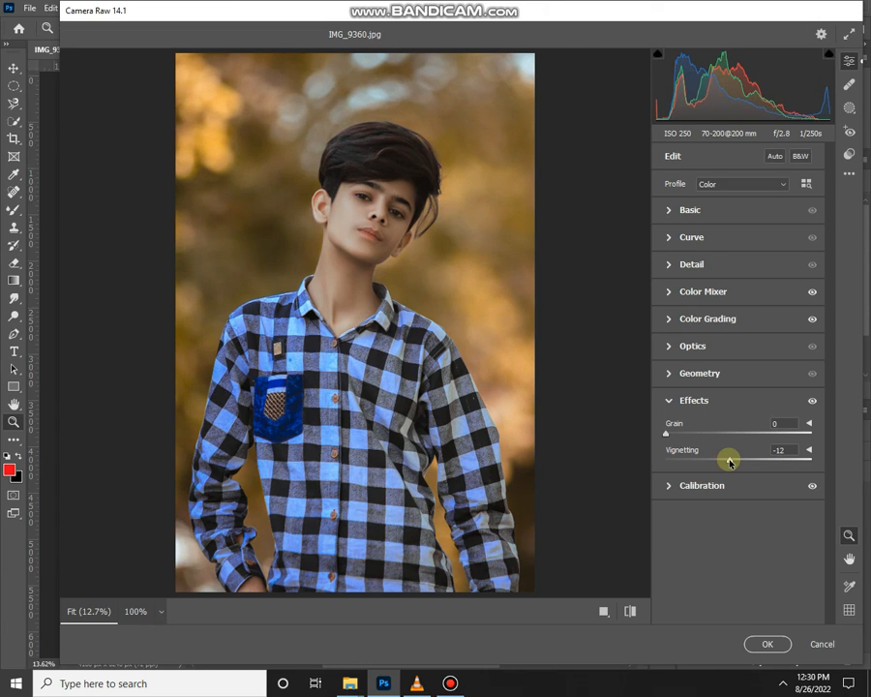
pyautogui.moveTo(729, 463); pyautogui.dragTo(752, 466)
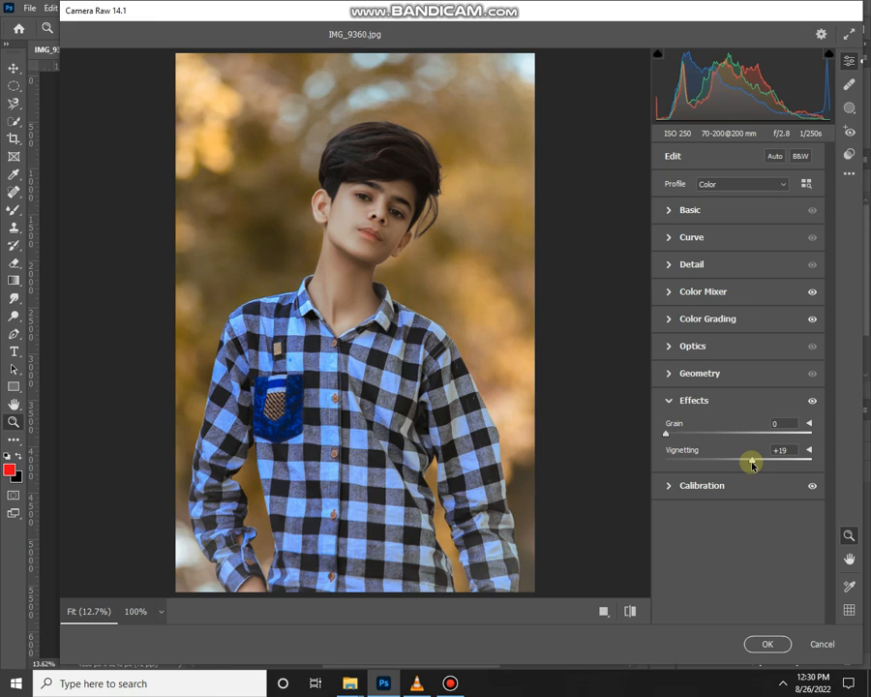
# - Set the Optics vignette to -10 and apply the Camera Raw adjustments to the layer
pyautogui.click(706, 348)
pyautogui.moveTo(734, 411); pyautogui.dragTo(731, 406)
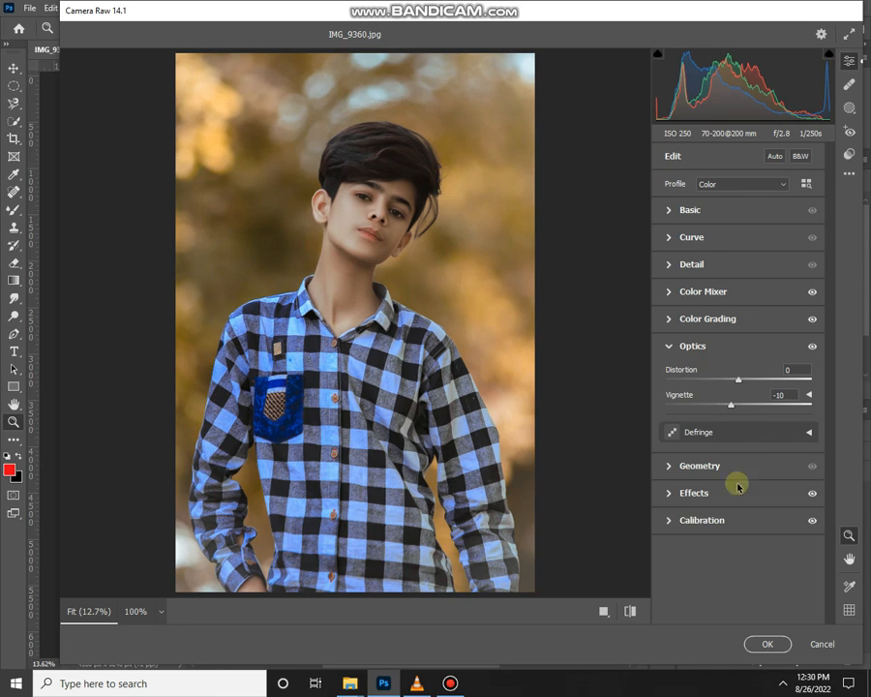
pyautogui.click(768, 644)
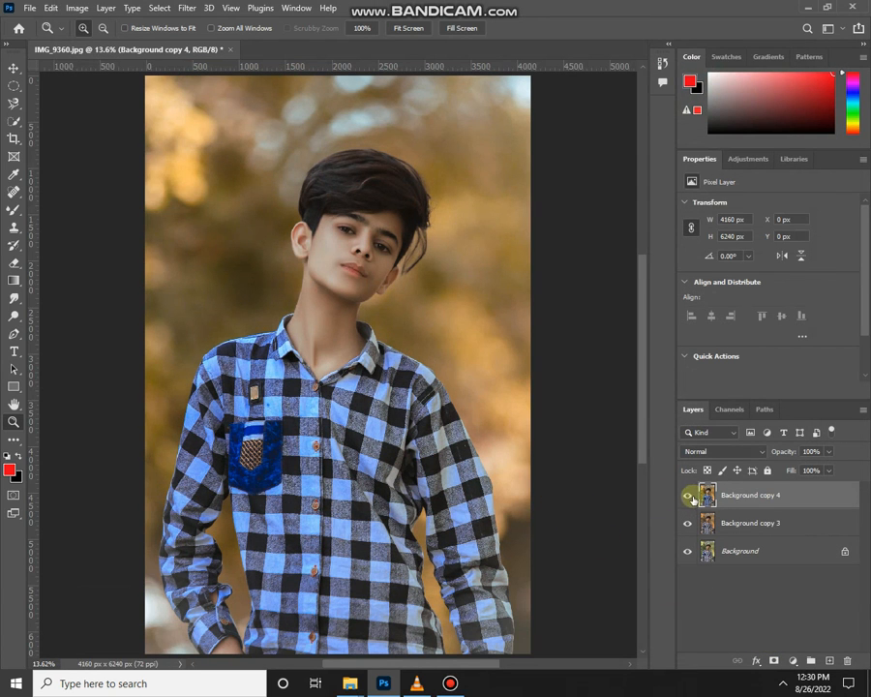
# - Merge the Background copy 4 and Background copy 3 layers into one
pyautogui.keyDown('ctrl'); pyautogui.click(747, 531); pyautogui.keyUp('ctrl')
pyautogui.rightClick(754, 520)
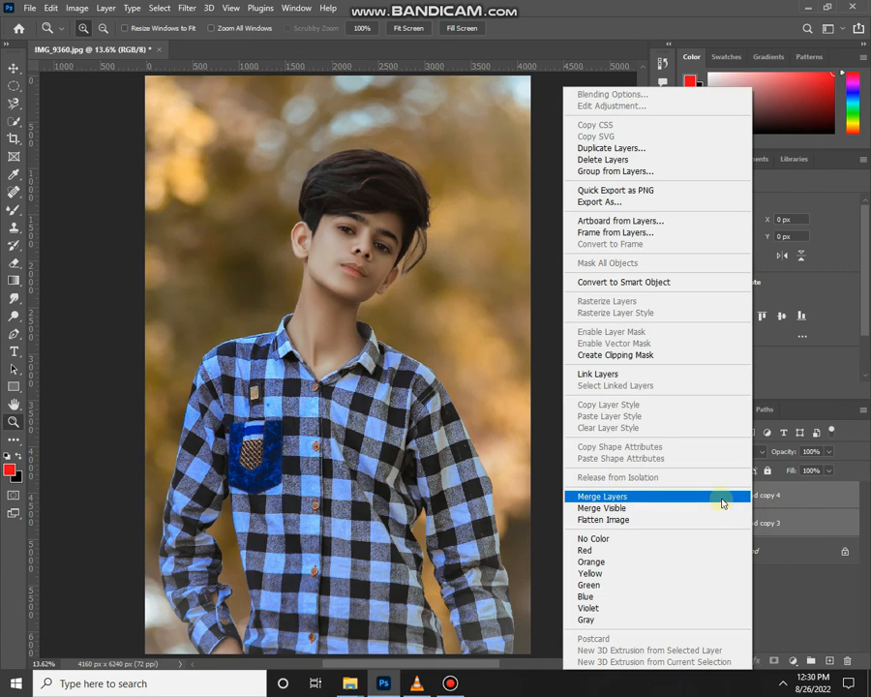
pyautogui.click(720, 497)
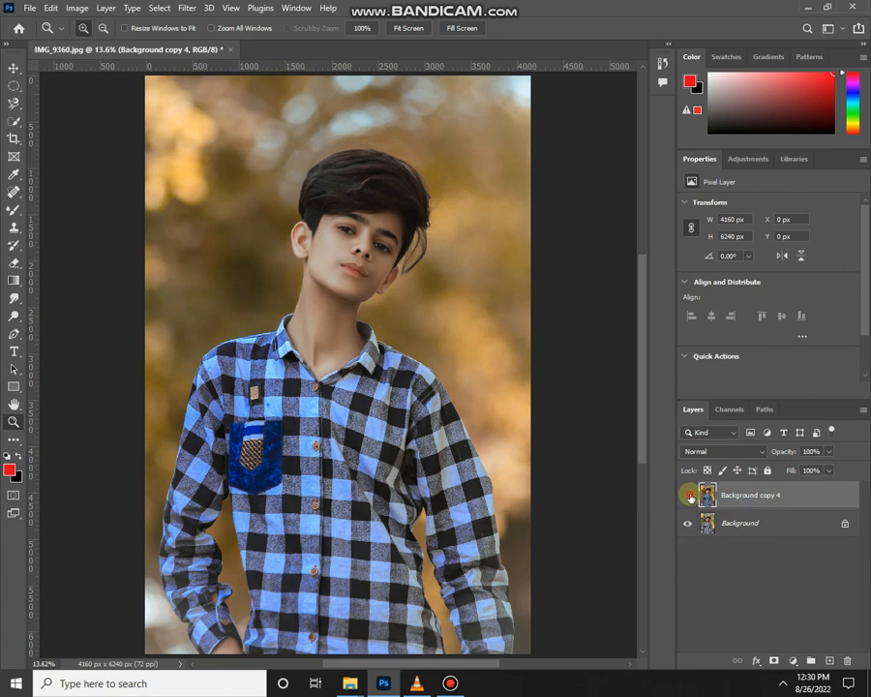
# - Compare the retouched portrait with the original by toggling the visibility of the Background copy 4 layer
pyautogui.click(689, 497)
pyautogui.click(690, 497)
pyautogui.click(689, 497)
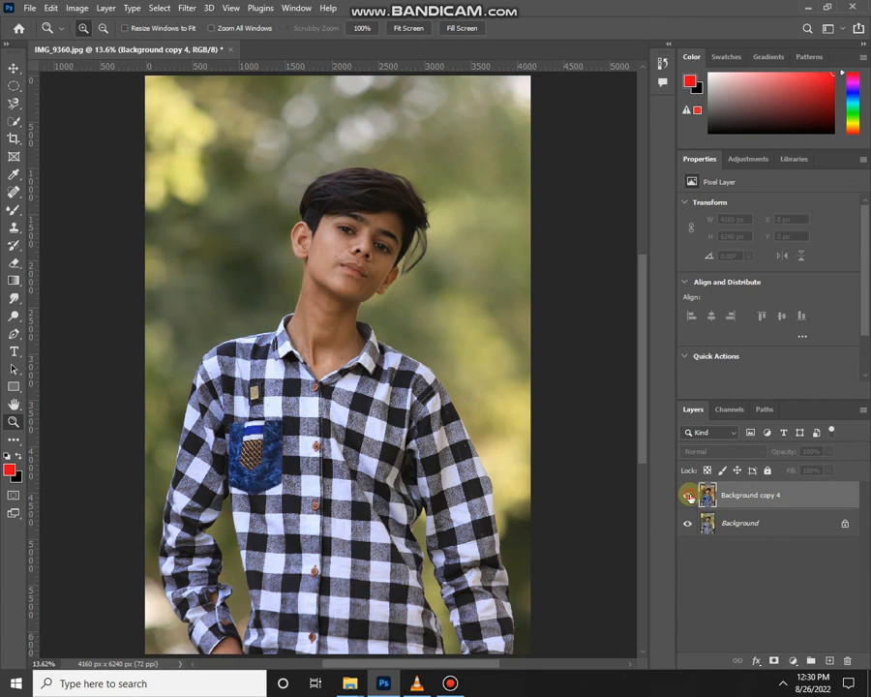
pyautogui.click(689, 497)
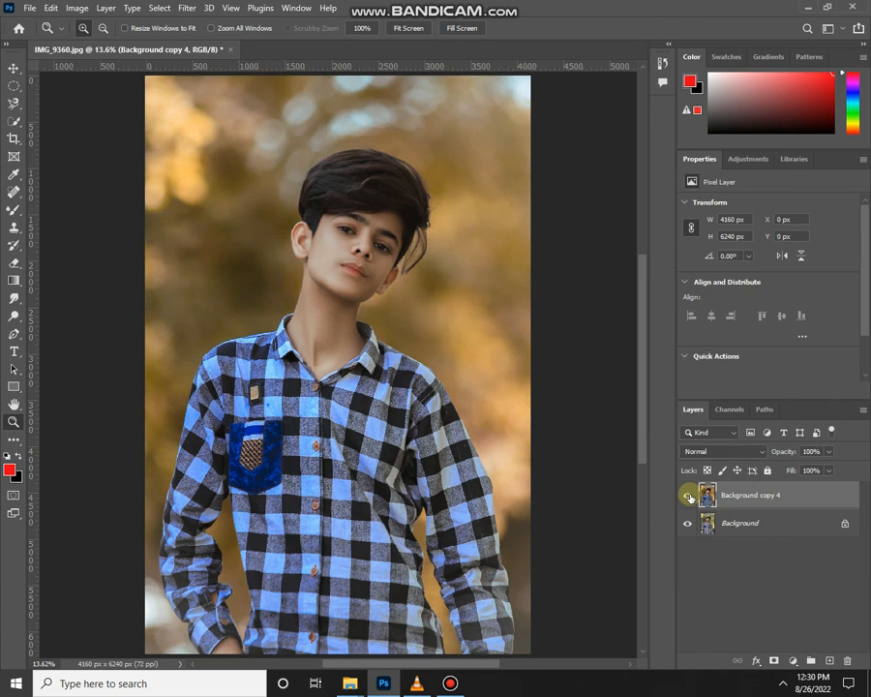